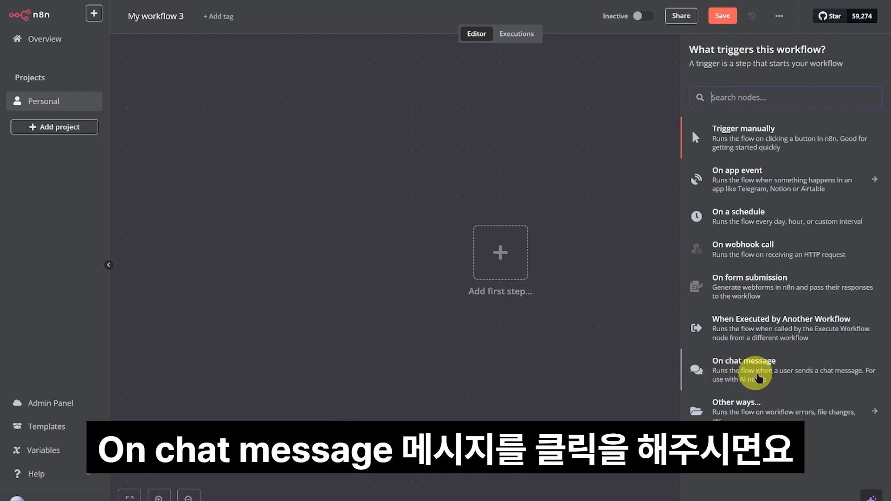
Add an On chat message trigger as the workflow's first step and return to the canvas
{"action": "left_click", "coordinate": [746, 378]}
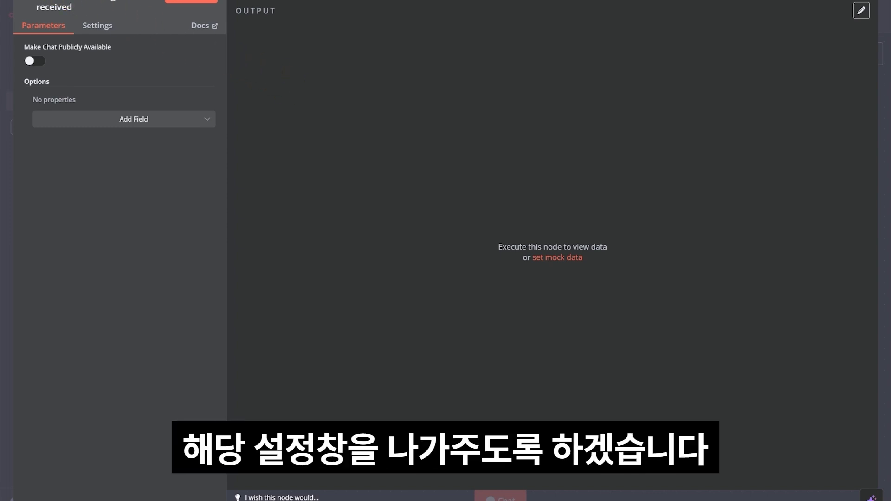
{"action": "key", "text": "Escape"}
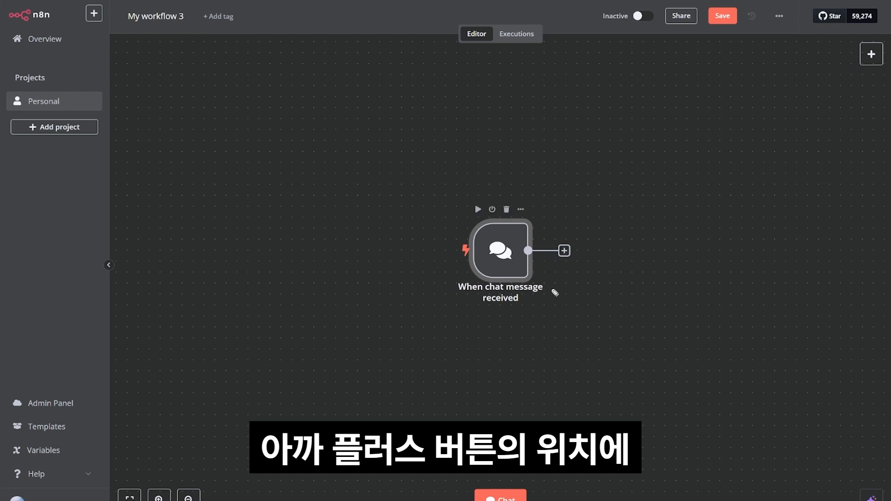
{"action": "mouse_move", "coordinate": [519, 314]}
{"action": "left_mouse_down"}
{"action": "mouse_move", "coordinate": [503, 314]}
{"action": "mouse_move", "coordinate": [525, 420]}
{"action": "left_mouse_up"}
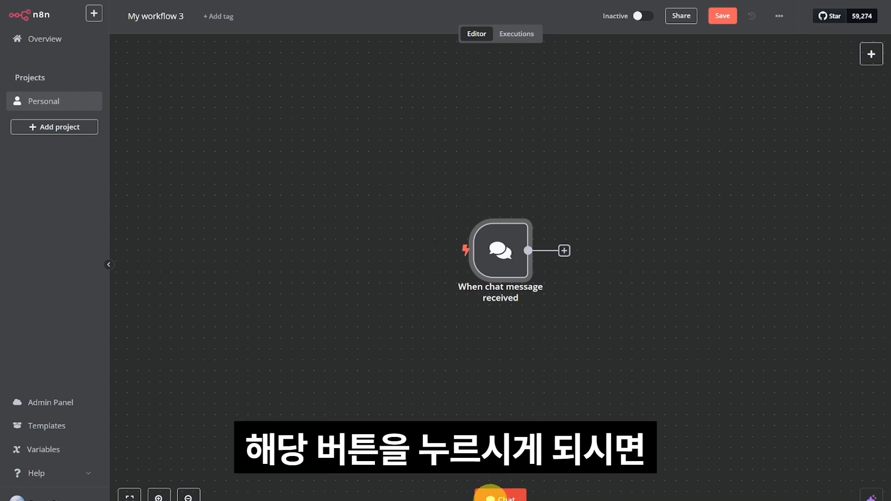
Open the workflow's test chat and send the message "안녕하세요"
{"action": "left_click", "coordinate": [497, 496]}
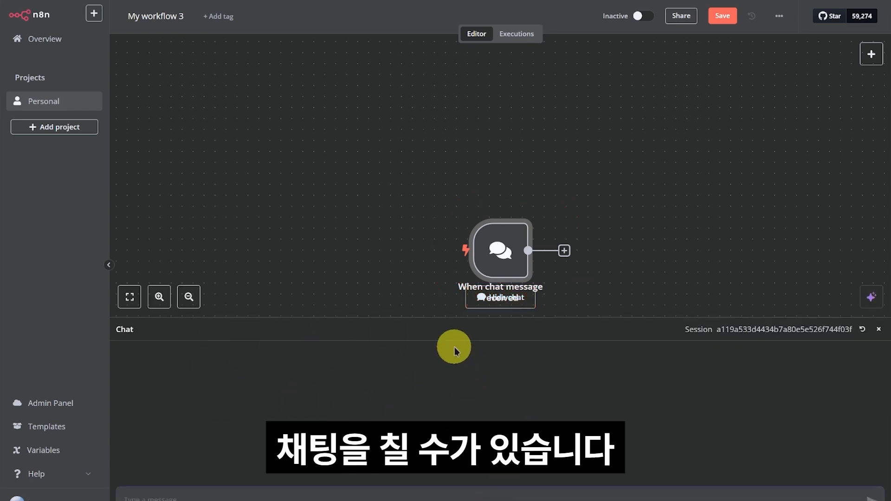
{"action": "type", "text": "안녕하세요"}
{"action": "key", "text": "Return"}
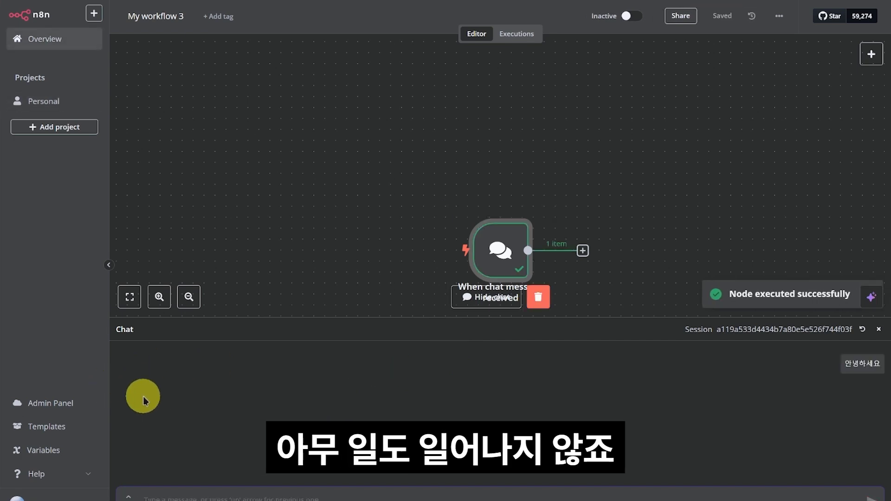
Add an AI Agent node from the Advanced AI category after the chat trigger and return to the canvas
{"action": "scroll", "coordinate": [481, 211], "scroll_direction": "down", "scroll_amount": 5}
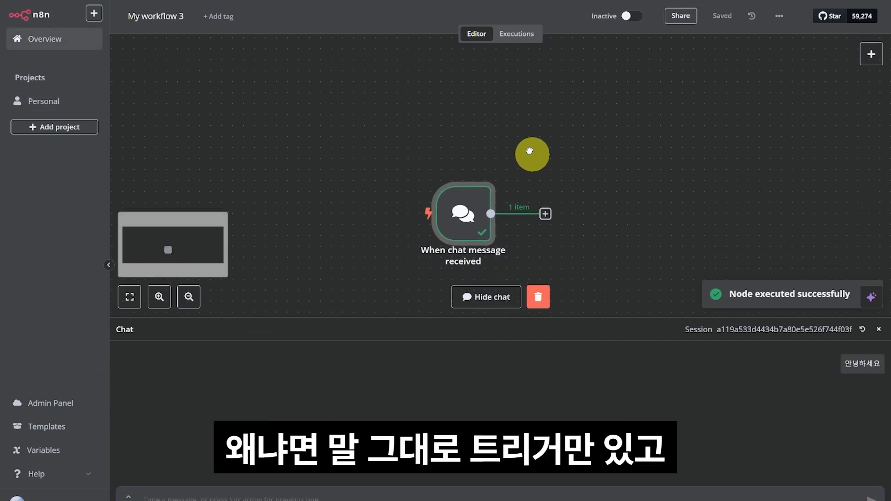
{"action": "scroll", "coordinate": [520, 109], "scroll_direction": "right", "scroll_amount": 3}
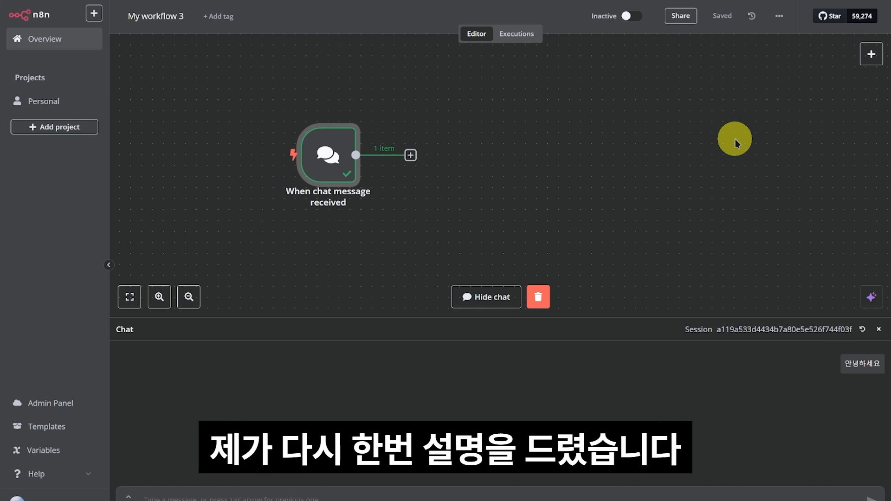
{"action": "scroll", "coordinate": [622, 151], "scroll_direction": "right", "scroll_amount": 1}
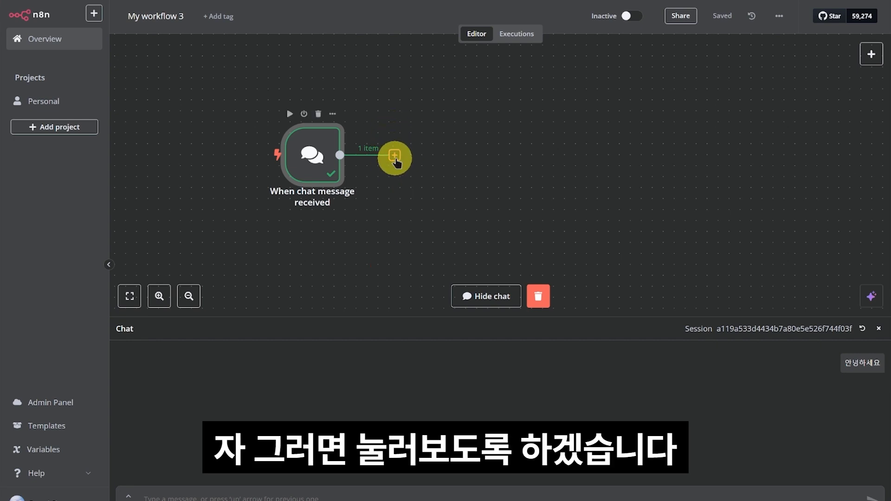
{"action": "left_click", "coordinate": [394, 156]}
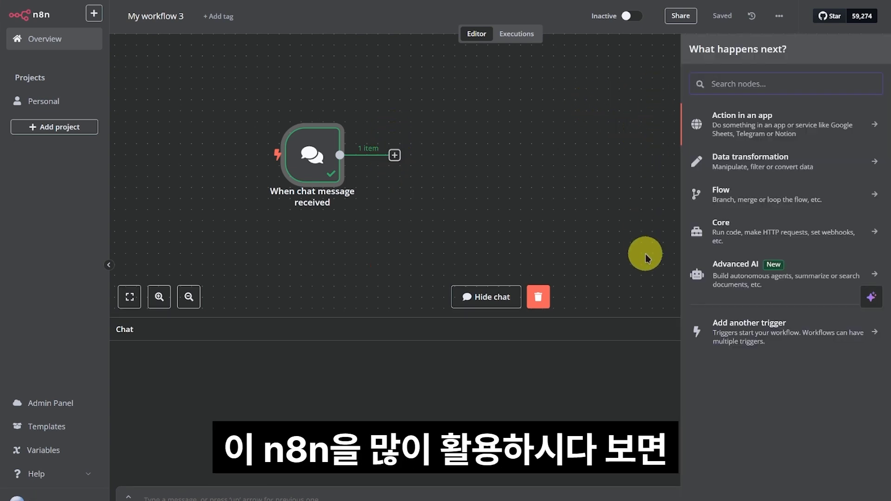
{"action": "left_click", "coordinate": [801, 192]}
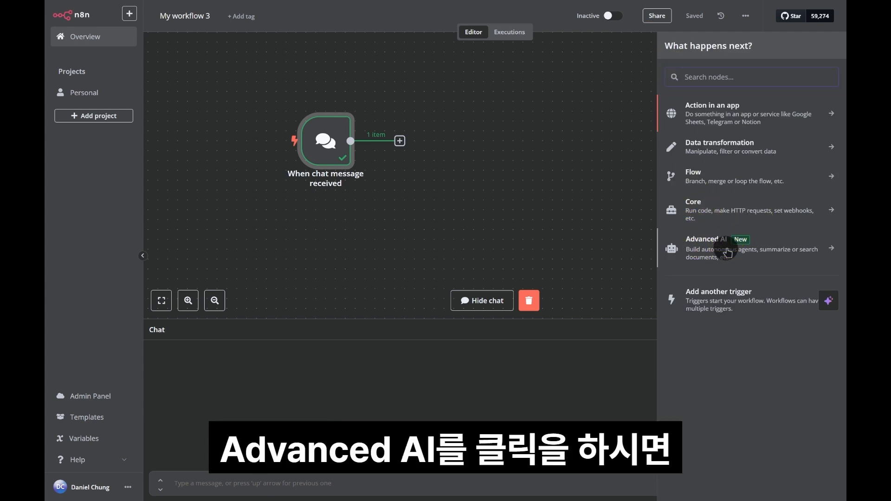
{"action": "left_click", "coordinate": [728, 253]}
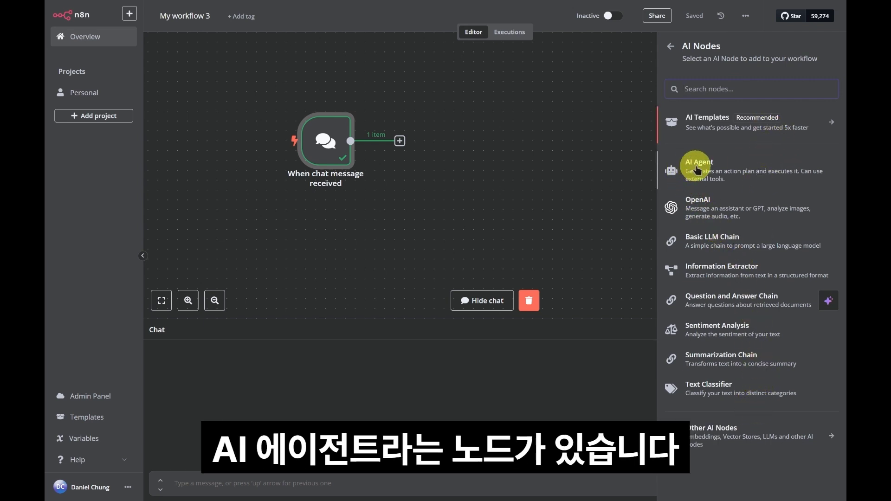
{"action": "left_click", "coordinate": [673, 171]}
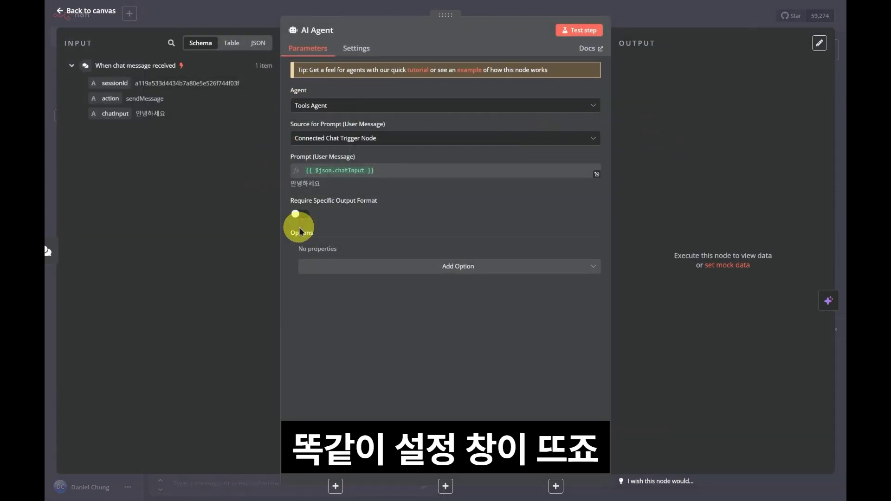
{"action": "left_click", "coordinate": [78, 17]}
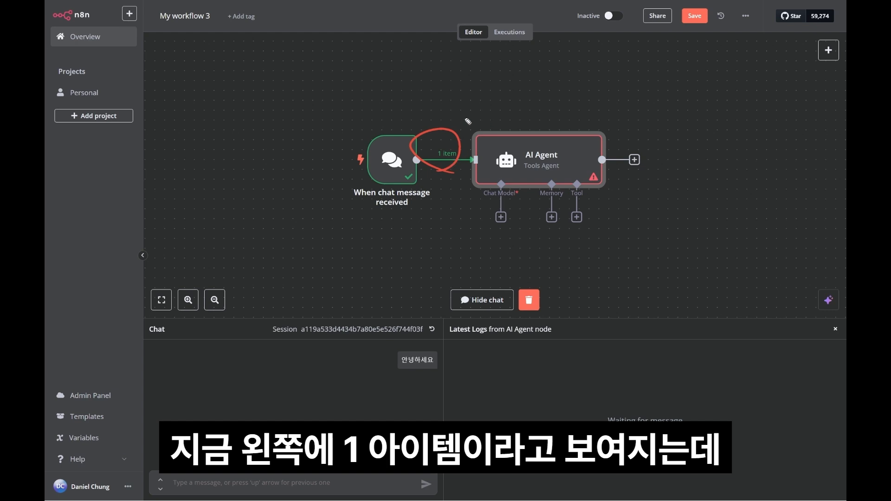
Open the AI Agent node's settings and examine its input data, output area and prompt source
{"action": "mouse_move", "coordinate": [452, 129]}
{"action": "left_mouse_down"}
{"action": "mouse_move", "coordinate": [495, 97]}
{"action": "mouse_move", "coordinate": [511, 123]}
{"action": "mouse_move", "coordinate": [533, 116]}
{"action": "mouse_move", "coordinate": [513, 119]}
{"action": "left_mouse_up"}
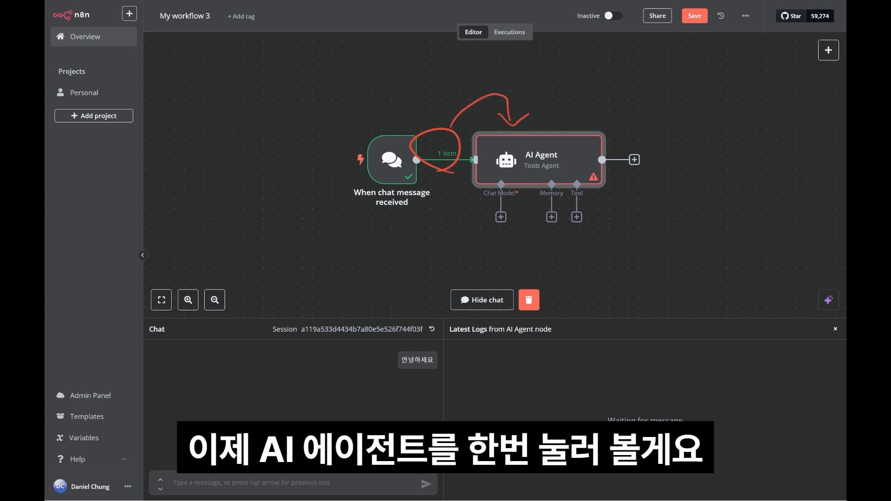
{"action": "double_click", "coordinate": [546, 139]}
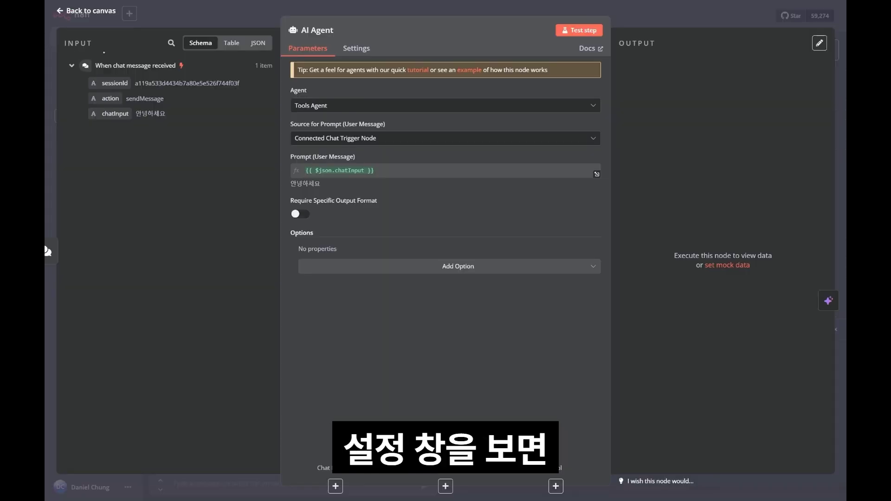
{"action": "left_click_drag", "start_coordinate": [76, 57], "coordinate": [75, 52]}
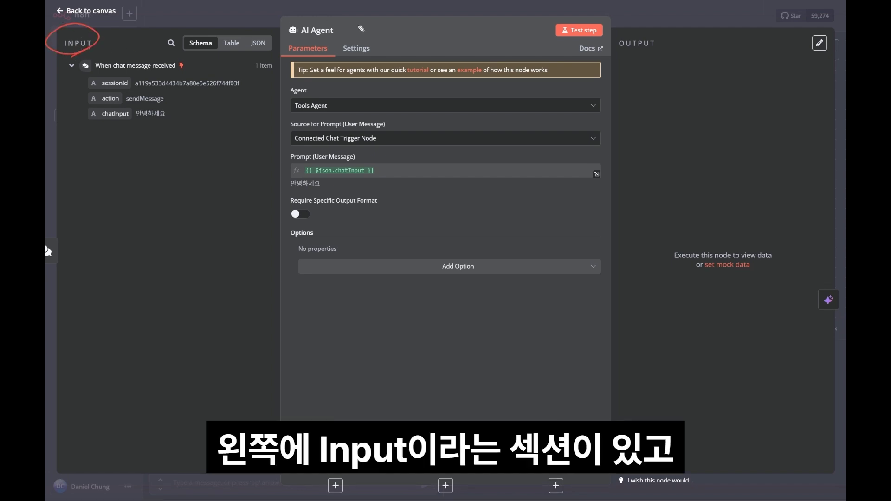
{"action": "left_click_drag", "start_coordinate": [652, 54], "coordinate": [658, 58]}
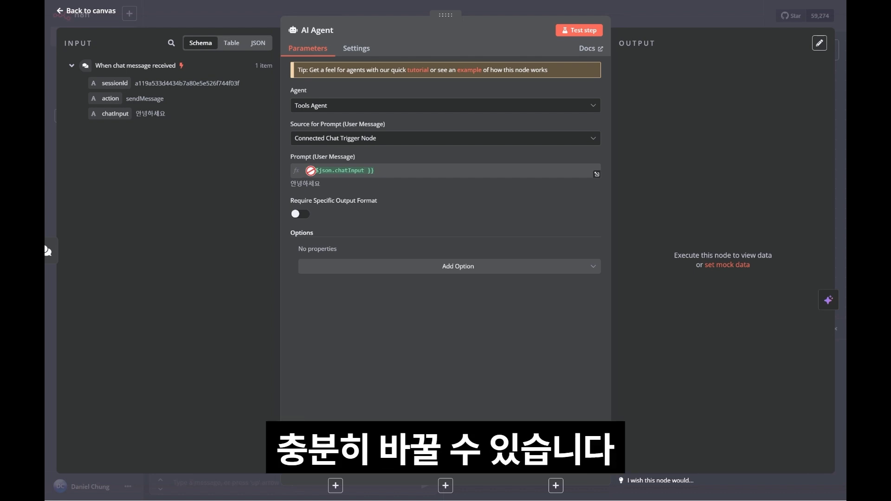
{"action": "left_click_drag", "start_coordinate": [346, 142], "coordinate": [320, 160]}
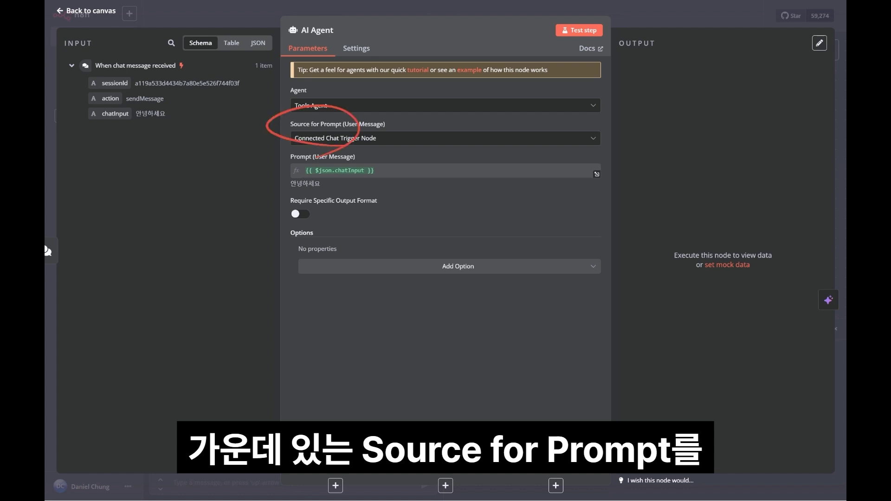
Try Define below as the source for the AI Agent's prompt, and restore Connected Chat Trigger Node
{"action": "left_click", "coordinate": [413, 138]}
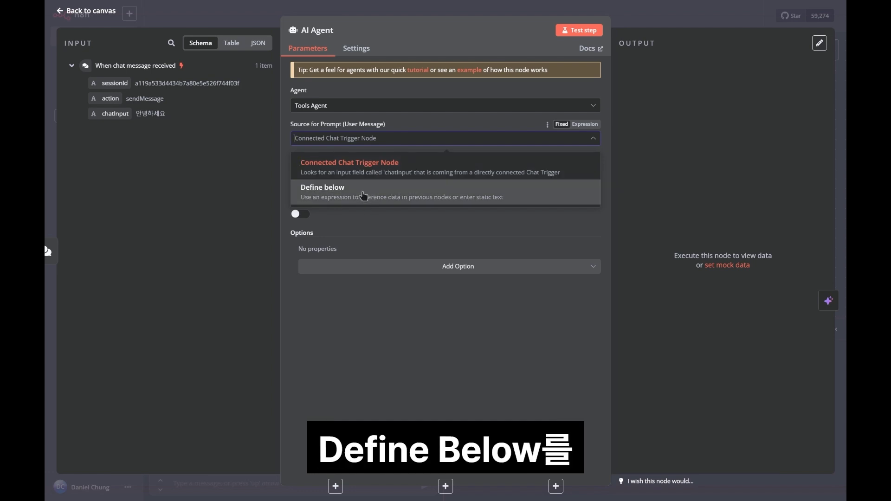
{"action": "left_click", "coordinate": [364, 195]}
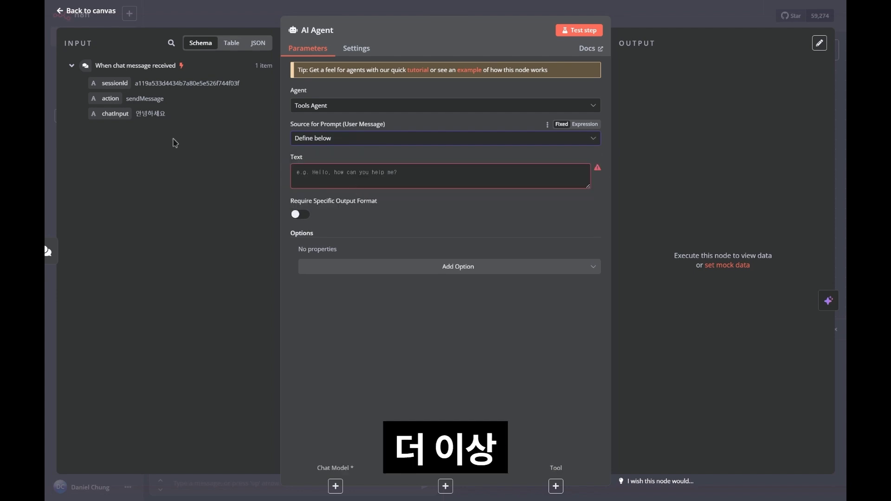
{"action": "mouse_move", "coordinate": [157, 130]}
{"action": "left_mouse_down"}
{"action": "mouse_move", "coordinate": [117, 121]}
{"action": "mouse_move", "coordinate": [302, 175]}
{"action": "left_mouse_up"}
{"action": "left_click_drag", "start_coordinate": [262, 140], "coordinate": [215, 169]}
{"action": "left_click_drag", "start_coordinate": [233, 134], "coordinate": [258, 184]}
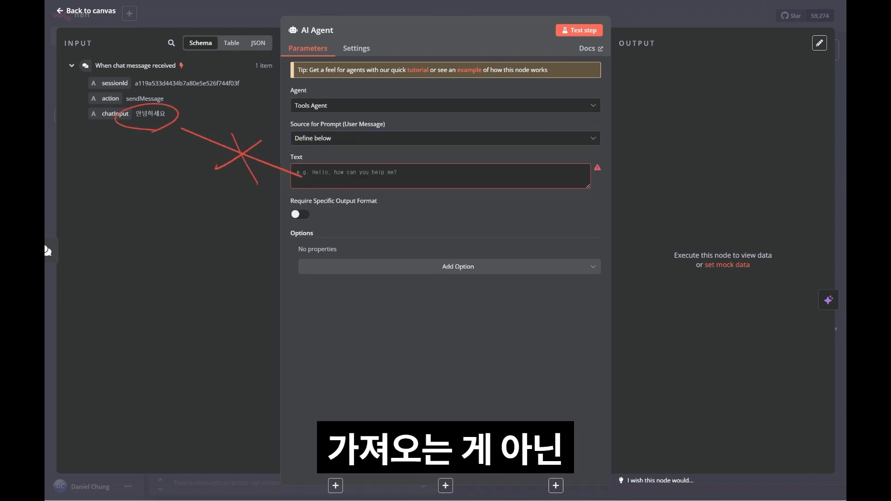
{"action": "key", "text": "Escape"}
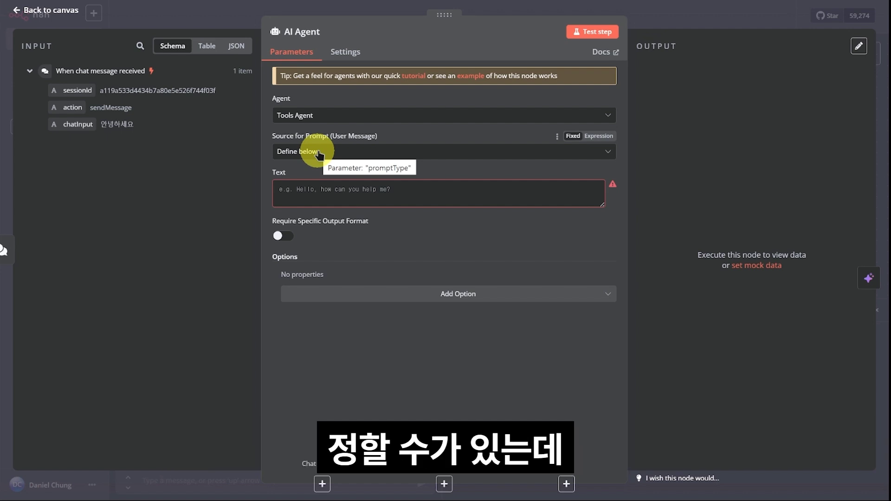
{"action": "left_click", "coordinate": [320, 153]}
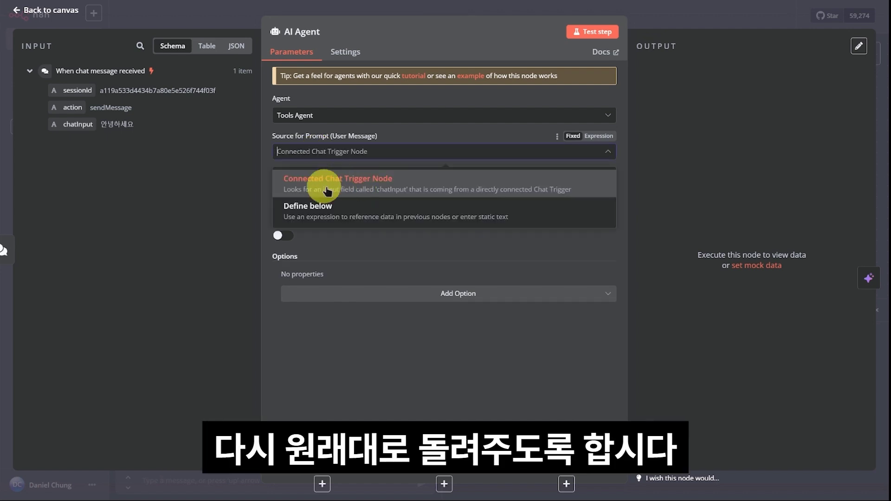
{"action": "left_click", "coordinate": [360, 184]}
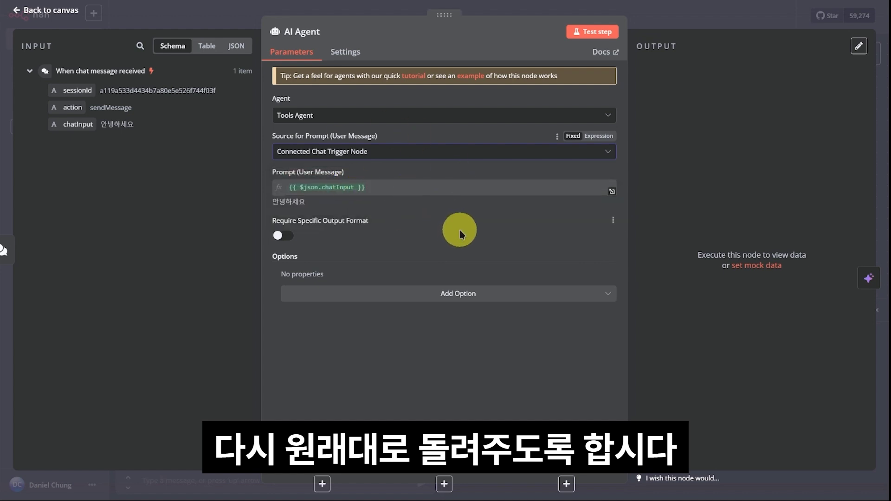
Look through the available agent types, keep Tools Agent selected, and close the AI Agent settings
{"action": "left_click", "coordinate": [362, 116]}
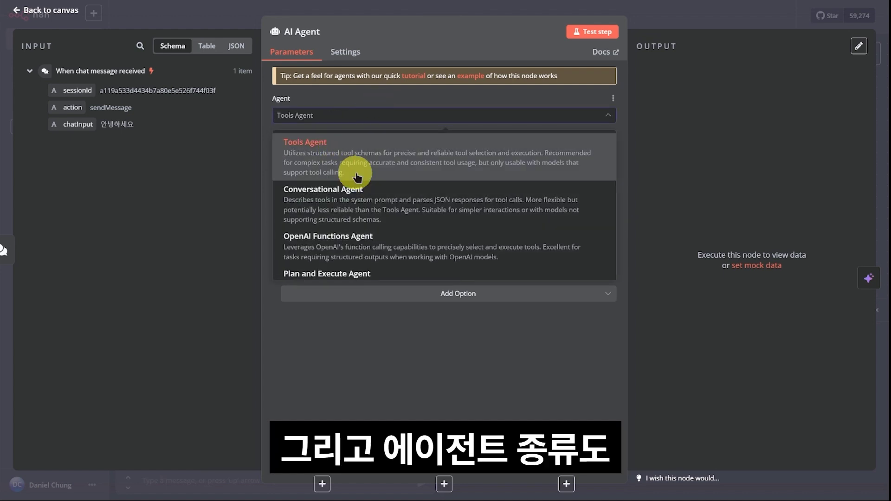
{"action": "scroll", "coordinate": [357, 175], "scroll_direction": "down", "scroll_amount": 1}
{"action": "scroll", "coordinate": [360, 179], "scroll_direction": "down", "scroll_amount": 1}
{"action": "scroll", "coordinate": [353, 170], "scroll_direction": "up", "scroll_amount": 2}
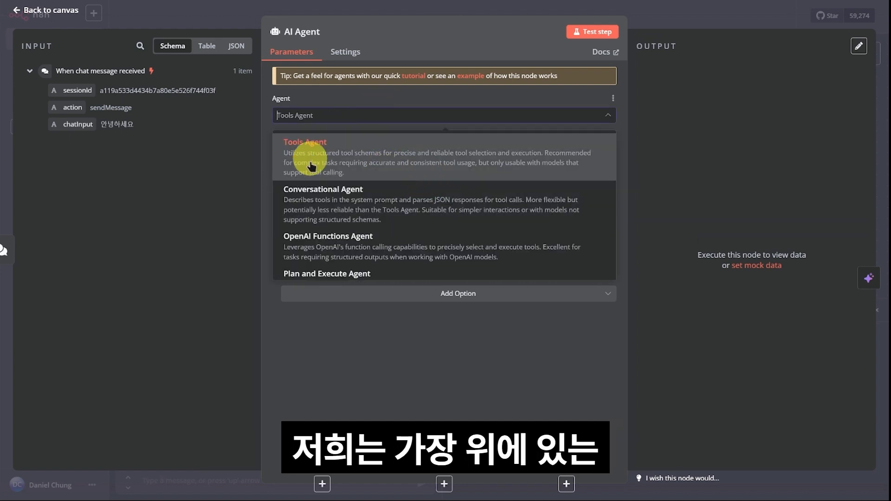
{"action": "left_click", "coordinate": [341, 161]}
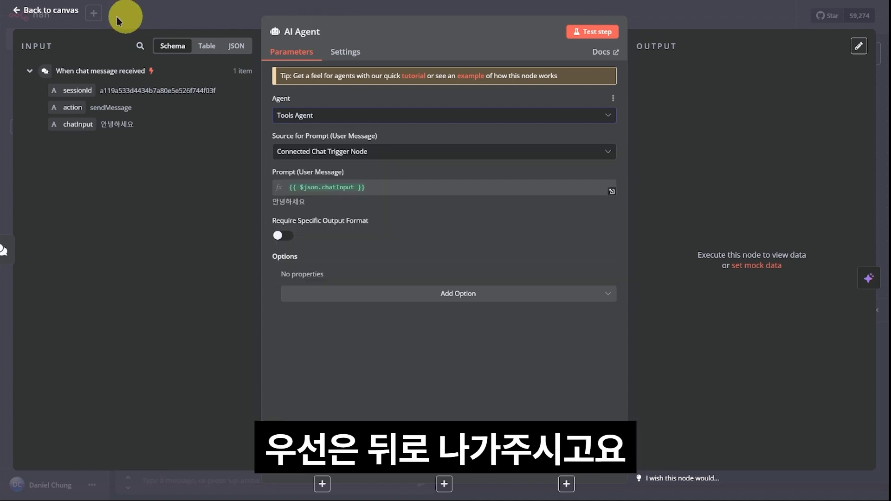
{"action": "left_click", "coordinate": [18, 13]}
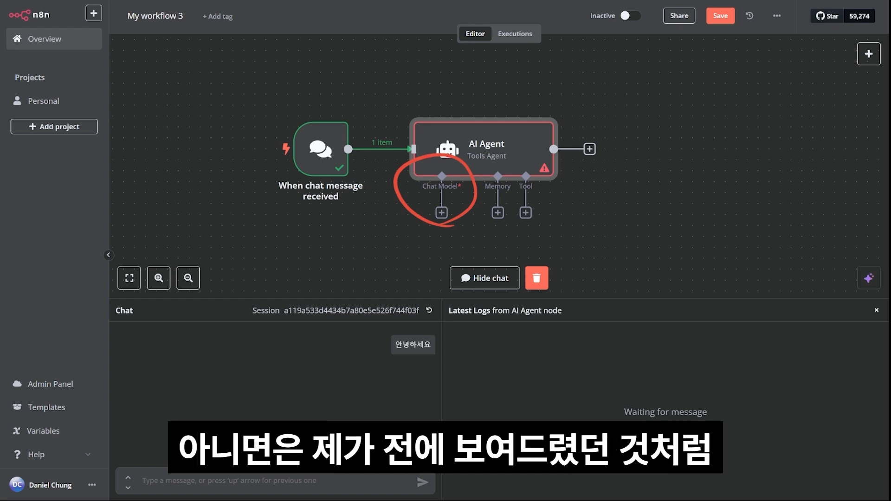
{"action": "left_click_drag", "start_coordinate": [640, 97], "coordinate": [661, 143]}
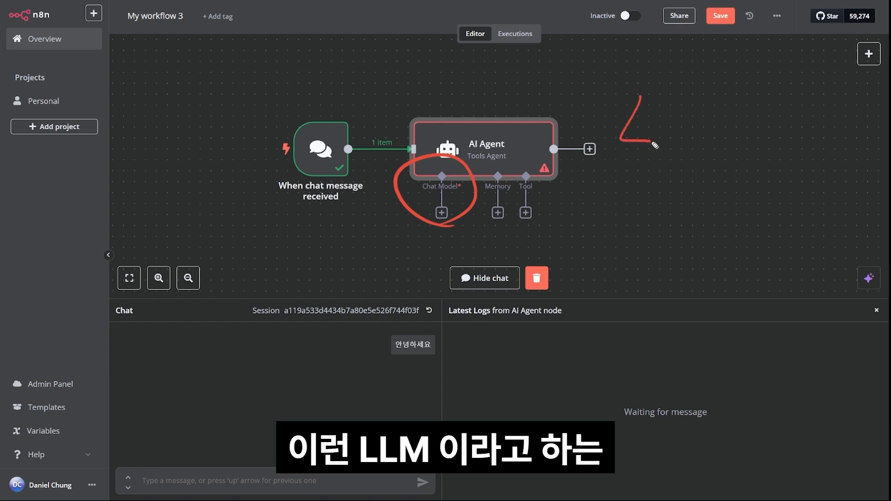
{"action": "mouse_move", "coordinate": [660, 110]}
{"action": "left_mouse_down"}
{"action": "mouse_move", "coordinate": [682, 146]}
{"action": "mouse_move", "coordinate": [710, 133]}
{"action": "mouse_move", "coordinate": [733, 147]}
{"action": "left_mouse_up"}
{"action": "left_click_drag", "start_coordinate": [648, 157], "coordinate": [728, 185]}
{"action": "left_click_drag", "start_coordinate": [617, 136], "coordinate": [668, 186]}
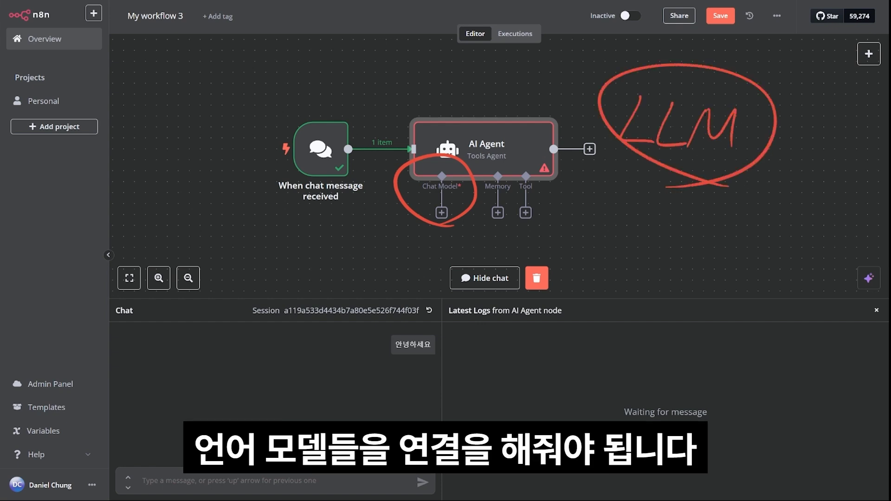
{"action": "key", "text": "Escape"}
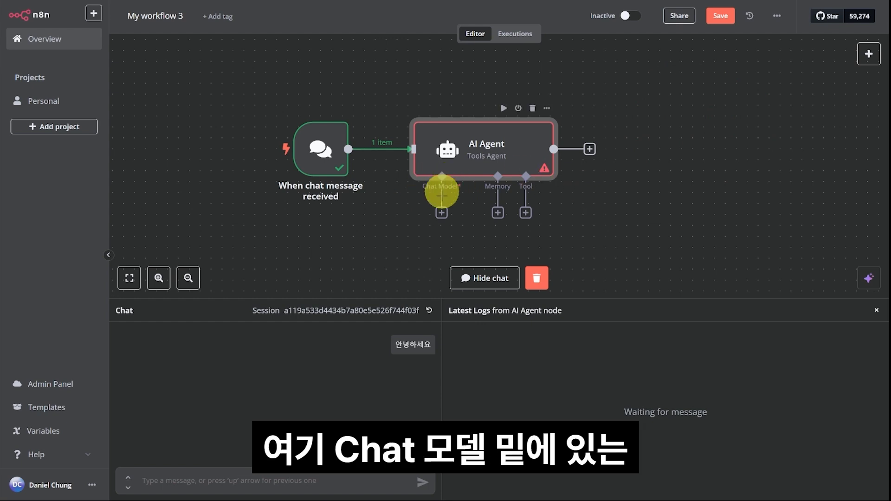
Attach an OpenAI Chat Model to the AI Agent's Chat Model connection
{"action": "left_click", "coordinate": [442, 213]}
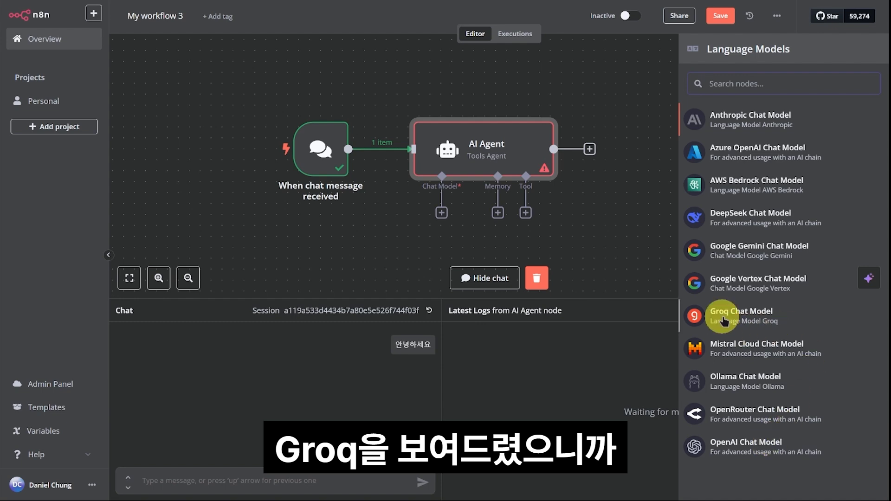
{"action": "left_click", "coordinate": [728, 453]}
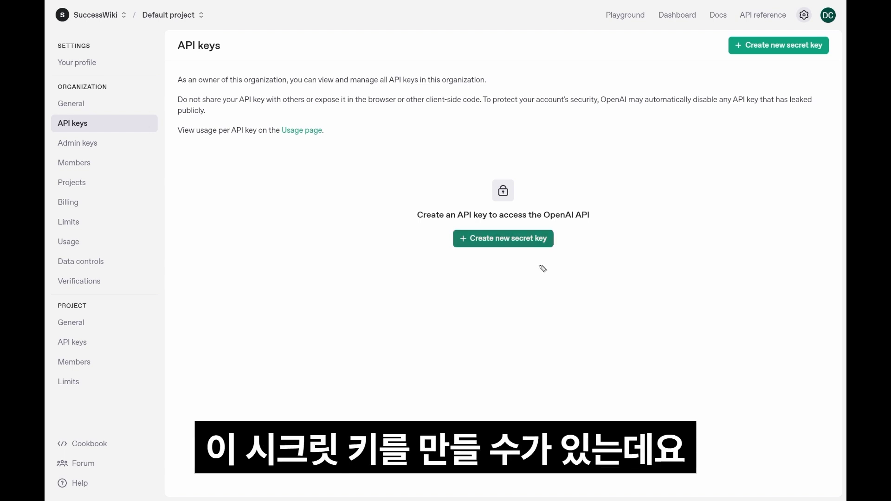
Create a secret key named testKey for Default project with All permissions, and copy the generated API key
{"action": "left_click_drag", "start_coordinate": [541, 270], "coordinate": [488, 268]}
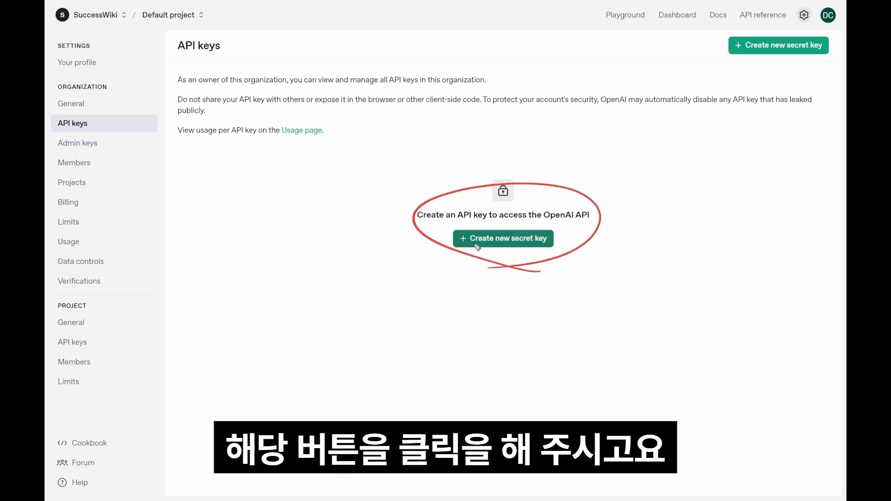
{"action": "left_click", "coordinate": [527, 241]}
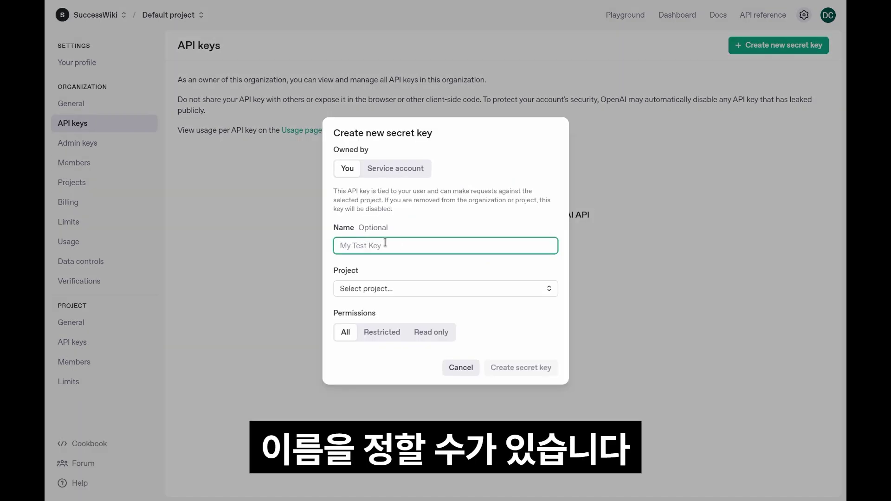
{"action": "type", "text": "testKey"}
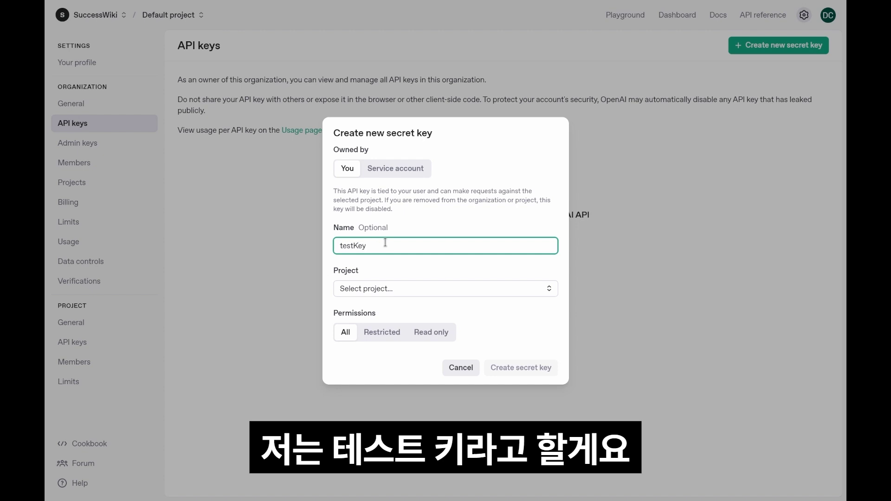
{"action": "left_click", "coordinate": [399, 288]}
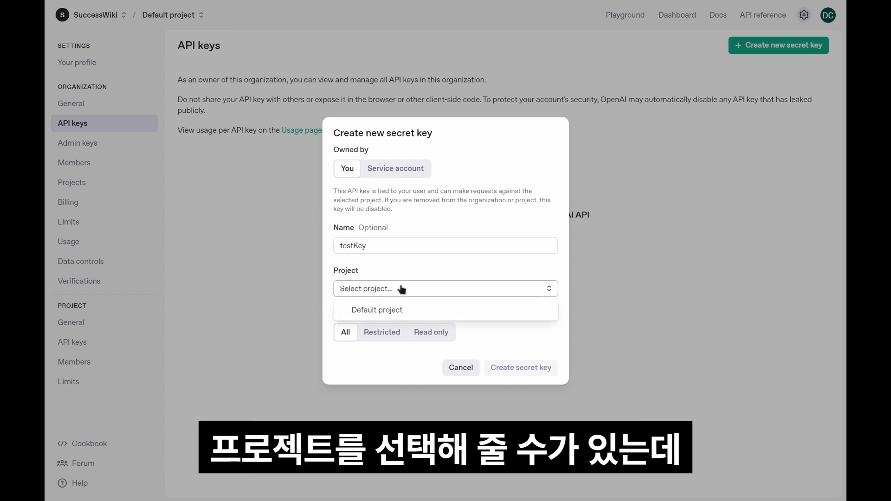
{"action": "left_click", "coordinate": [424, 311]}
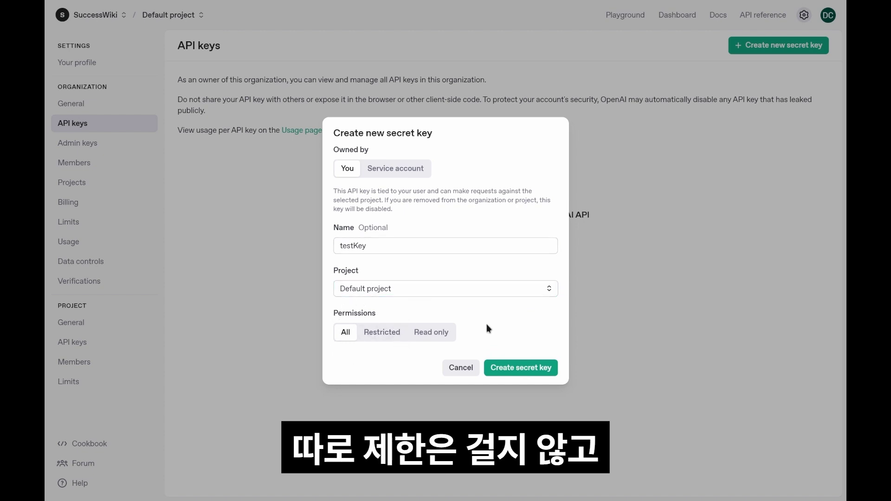
{"action": "left_click", "coordinate": [520, 368]}
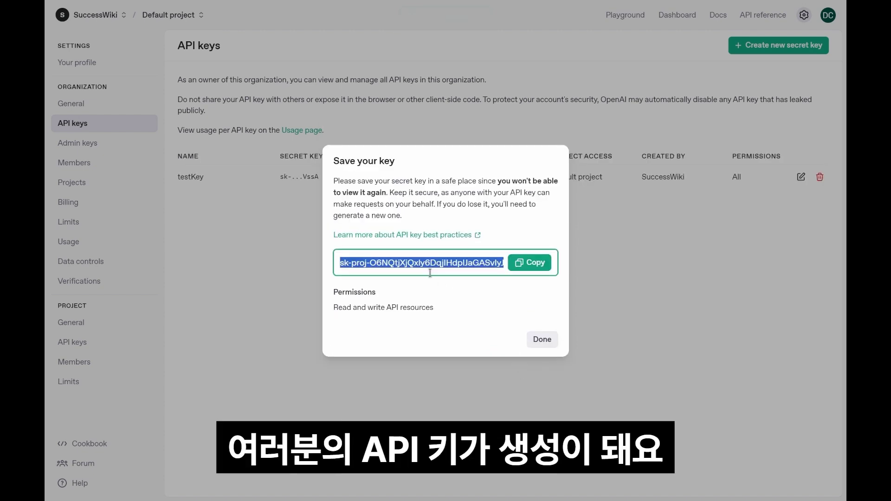
{"action": "left_click", "coordinate": [528, 269]}
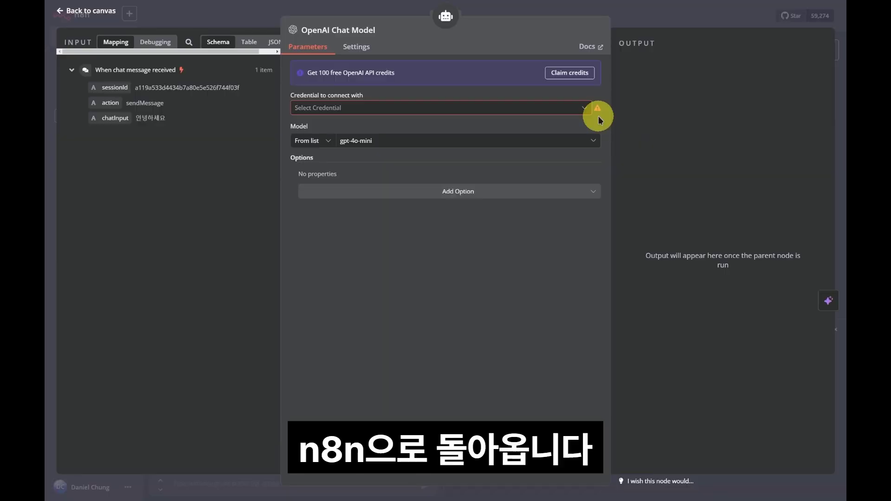
Create a new OpenAI credential for the OpenAI Chat Model, paste the API key, and save it
{"action": "left_click", "coordinate": [575, 107]}
{"action": "left_click", "coordinate": [348, 133]}
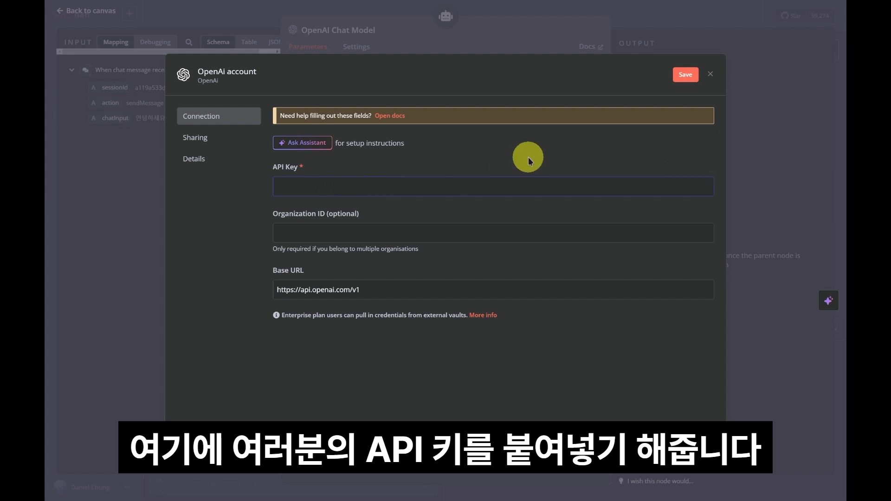
{"action": "key", "text": "ctrl+v"}
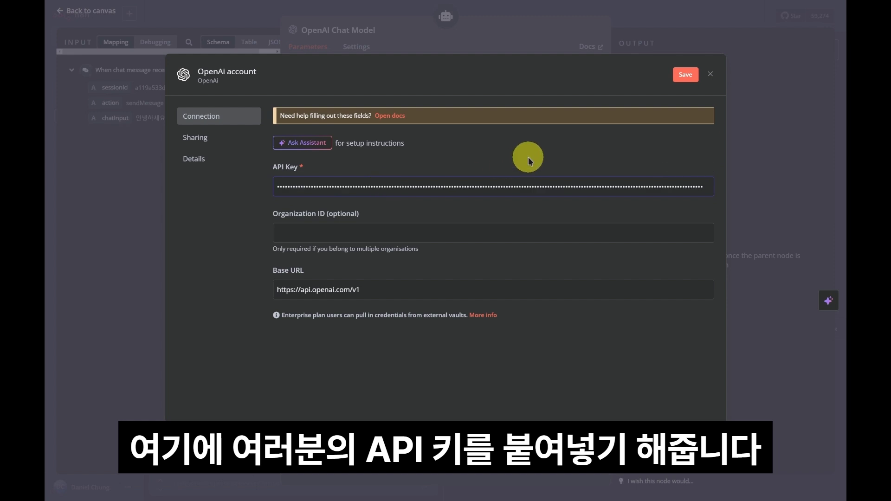
{"action": "left_click", "coordinate": [685, 76]}
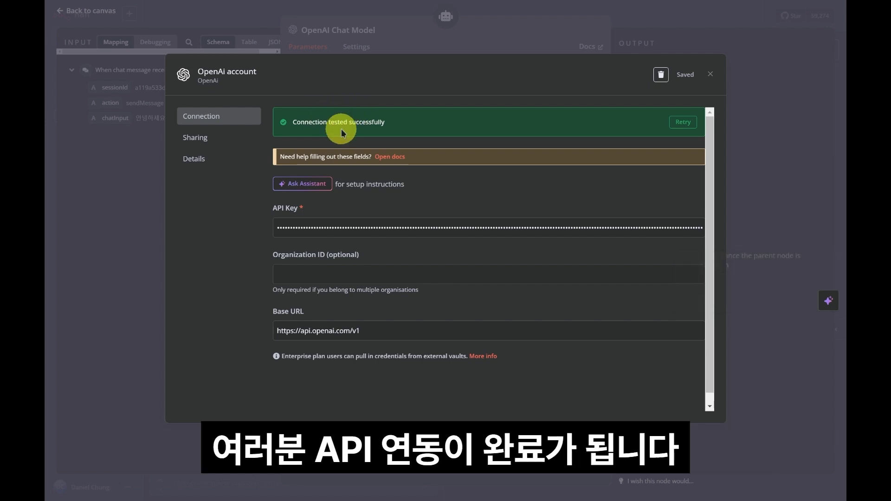
{"action": "key", "text": "Escape"}
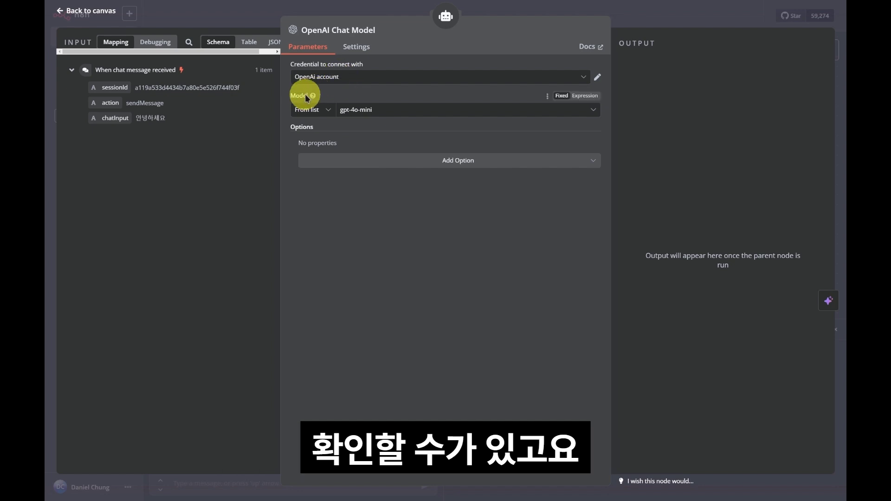
Set the OpenAI Chat Model's model to gpt-4o and return to the canvas
{"action": "left_click", "coordinate": [391, 110]}
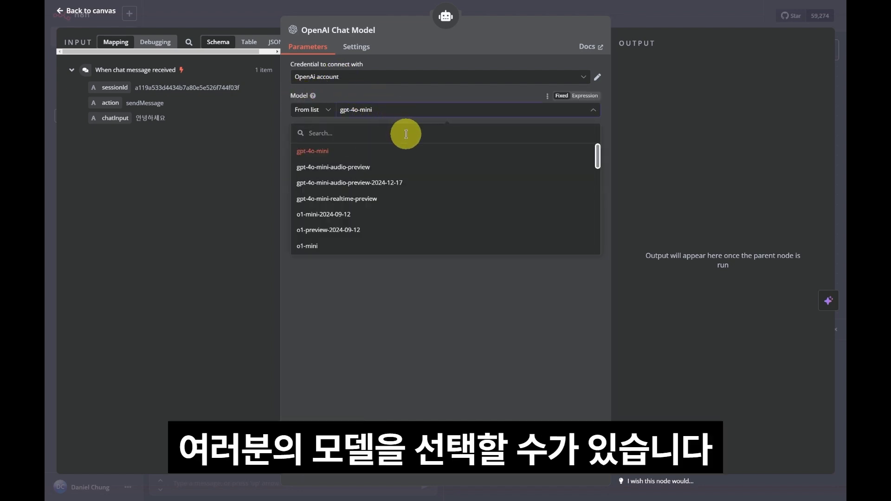
{"action": "scroll", "coordinate": [384, 160], "scroll_direction": "down", "scroll_amount": 10}
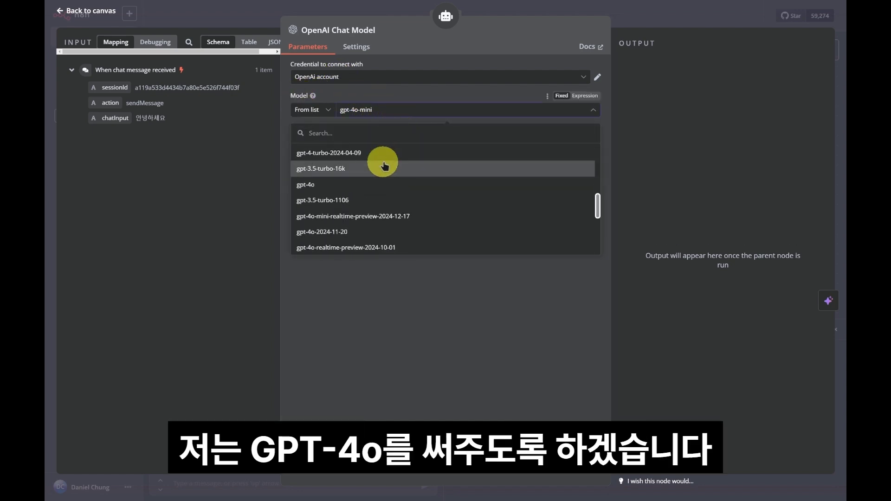
{"action": "left_click", "coordinate": [342, 185]}
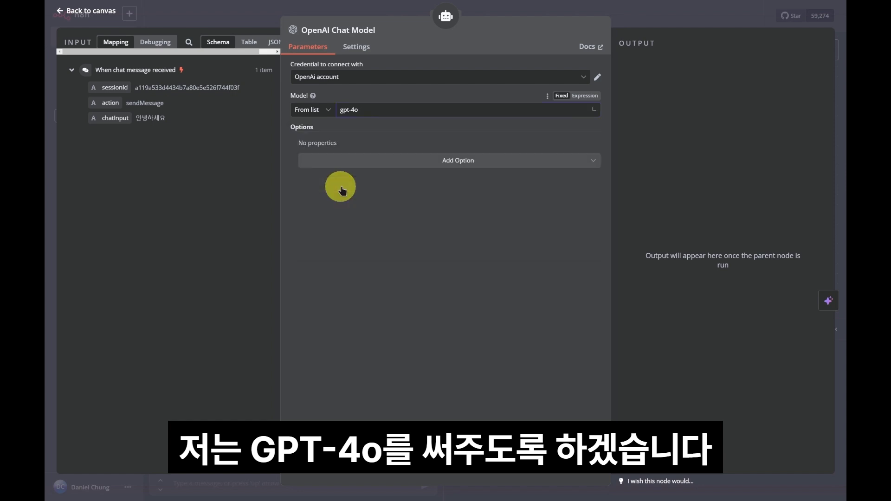
{"action": "left_click", "coordinate": [82, 14]}
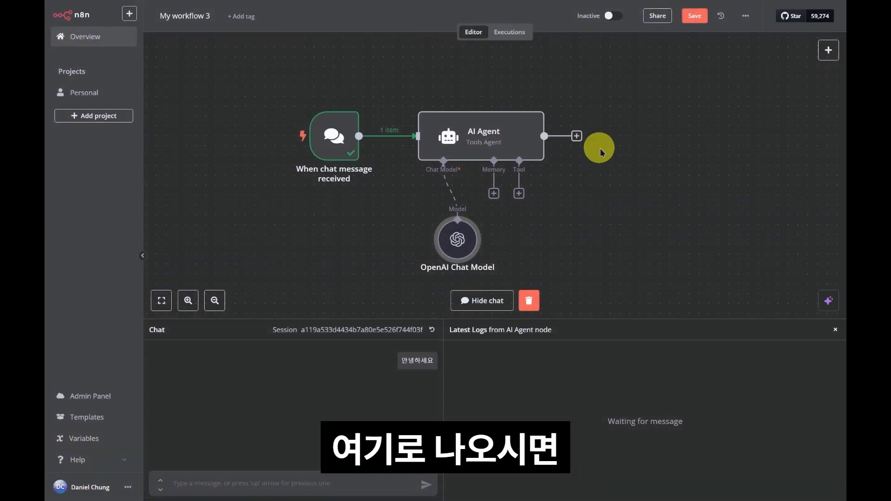
Send the chat message "너의 소개를 해줘" to the AI Agent
{"action": "left_click_drag", "start_coordinate": [614, 175], "coordinate": [644, 186]}
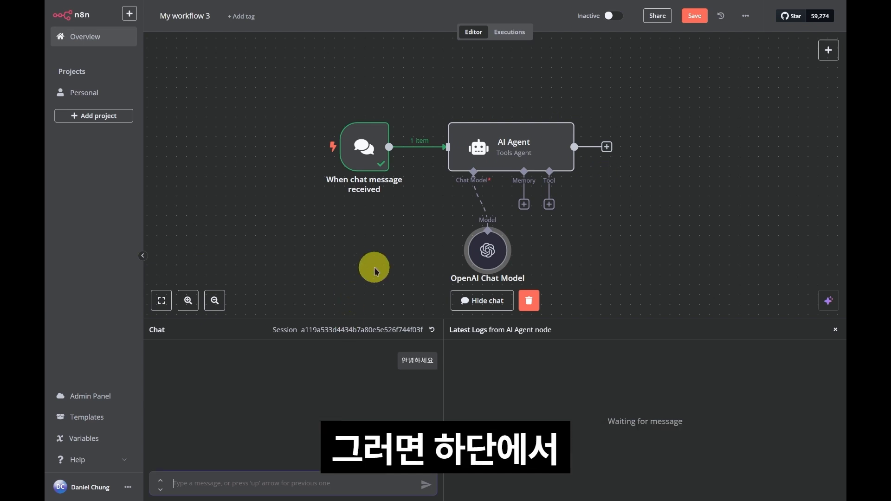
{"action": "type", "text": "너의 소개를 해줘"}
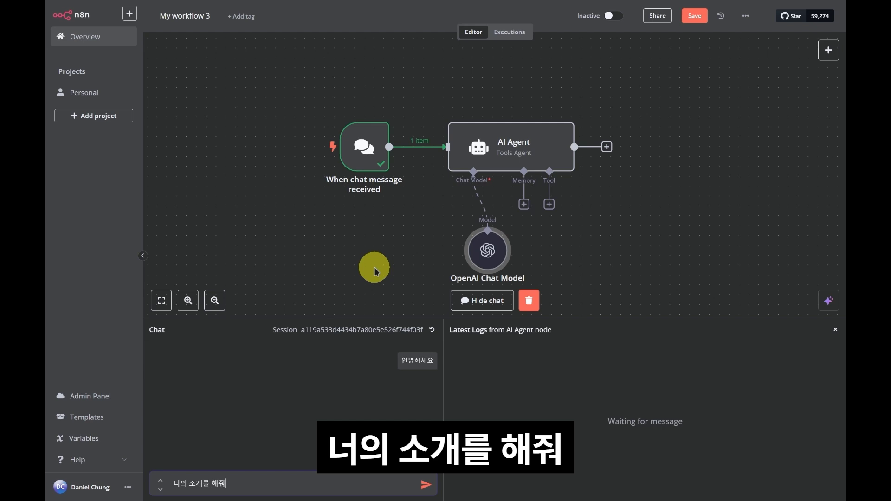
{"action": "key", "text": "Return"}
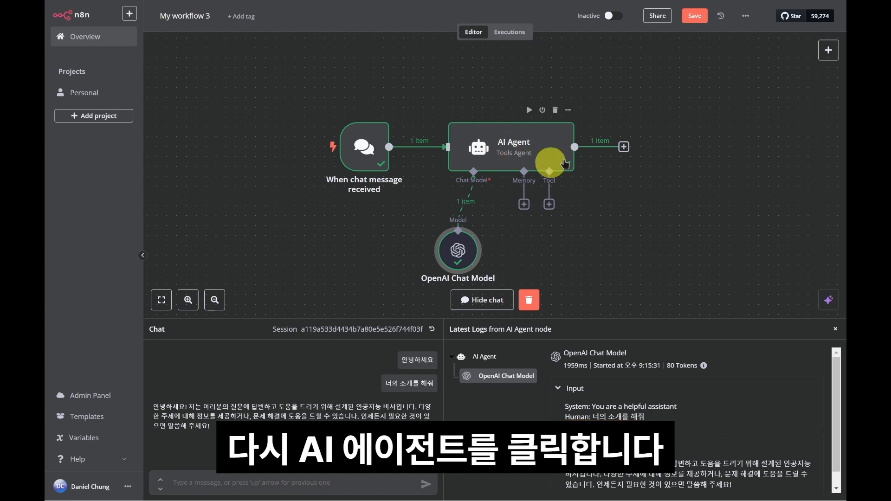
Add a System Message option to the AI Agent reading "너는 내 건강 주치의야." and test the step
{"action": "left_click", "coordinate": [525, 148]}
{"action": "double_click", "coordinate": [525, 149]}
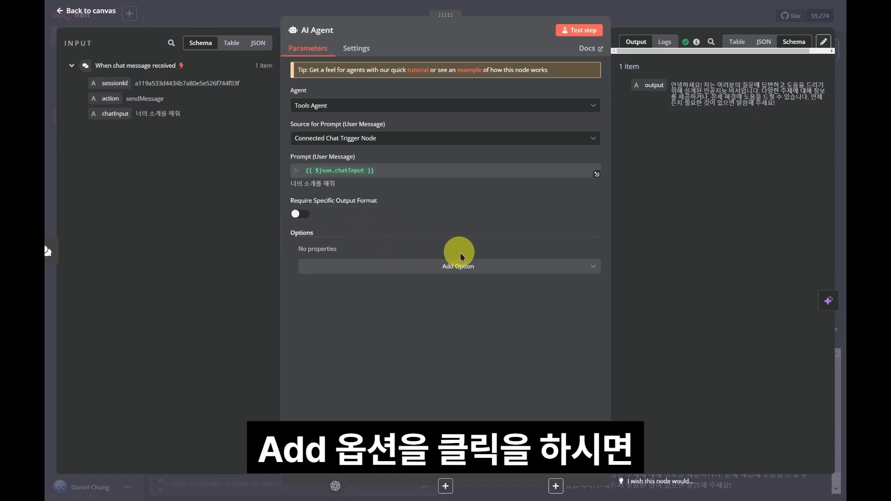
{"action": "left_click", "coordinate": [596, 267]}
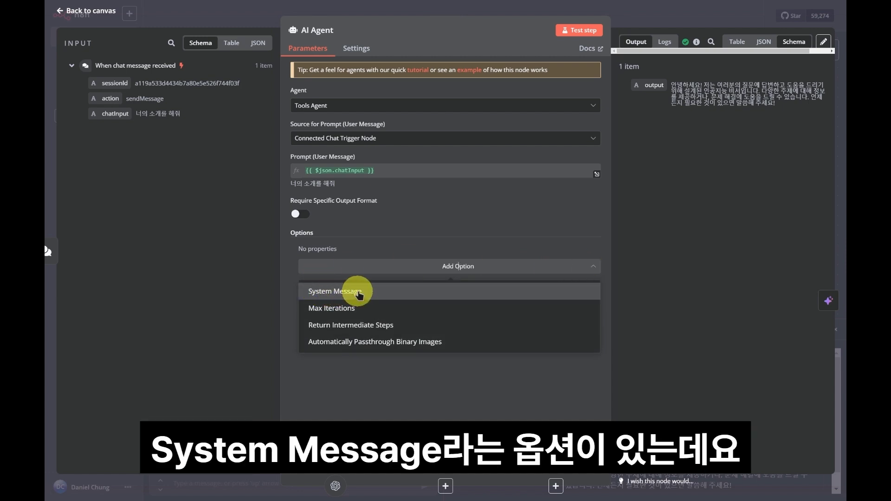
{"action": "left_click", "coordinate": [359, 294]}
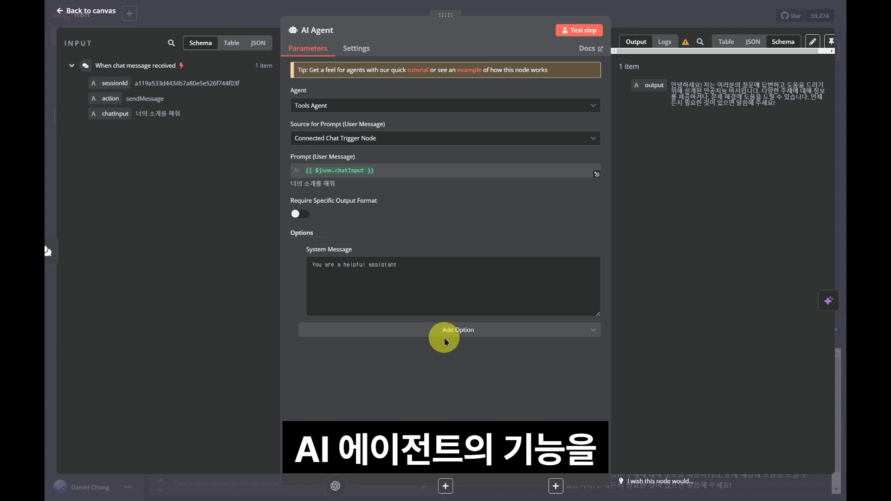
{"action": "left_click_drag", "start_coordinate": [443, 288], "coordinate": [441, 240]}
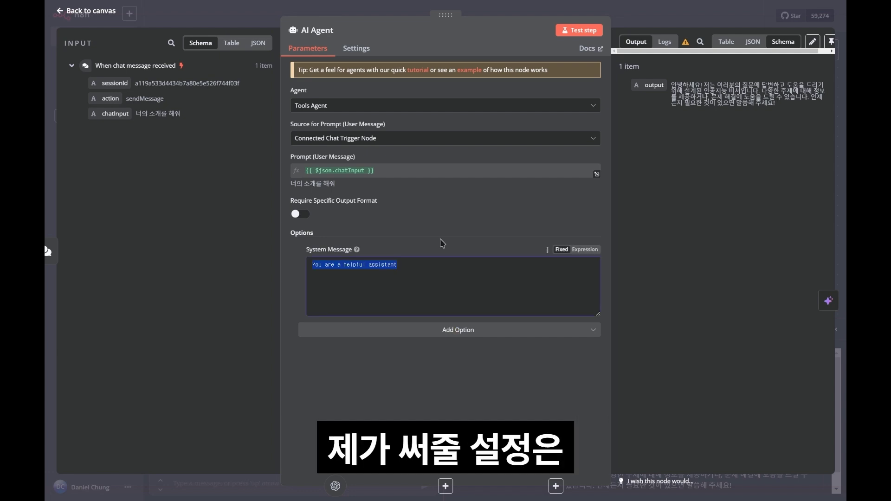
{"action": "type", "text": "너는 내"}
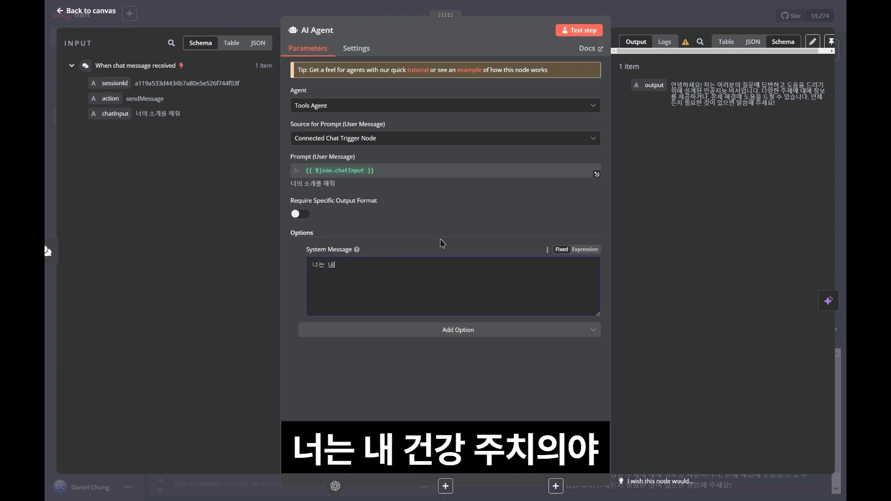
{"action": "type", "text": " 건강 줓치의야"}
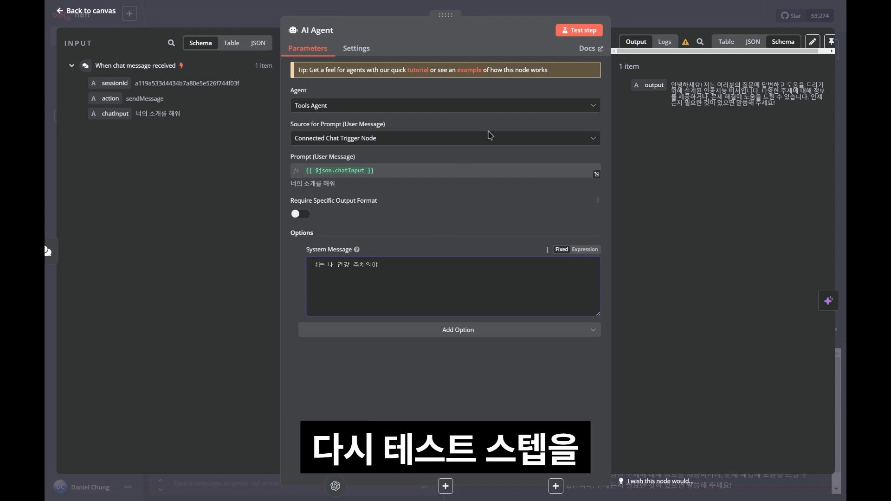
{"action": "type", "text": "."}
{"action": "left_click", "coordinate": [576, 31]}
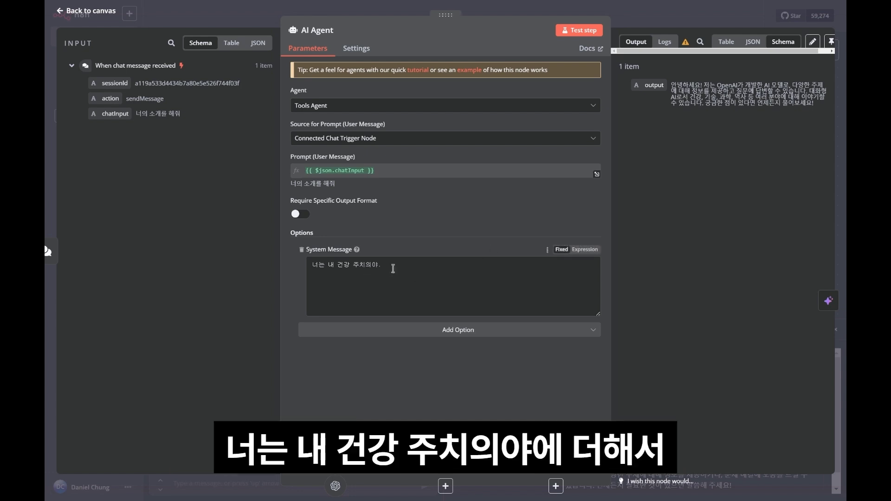
Append "특히 내과 전문의야." to the AI Agent's system message, test the step again, and close the settings
{"action": "type", "text": "특히 내과 전문의야."}
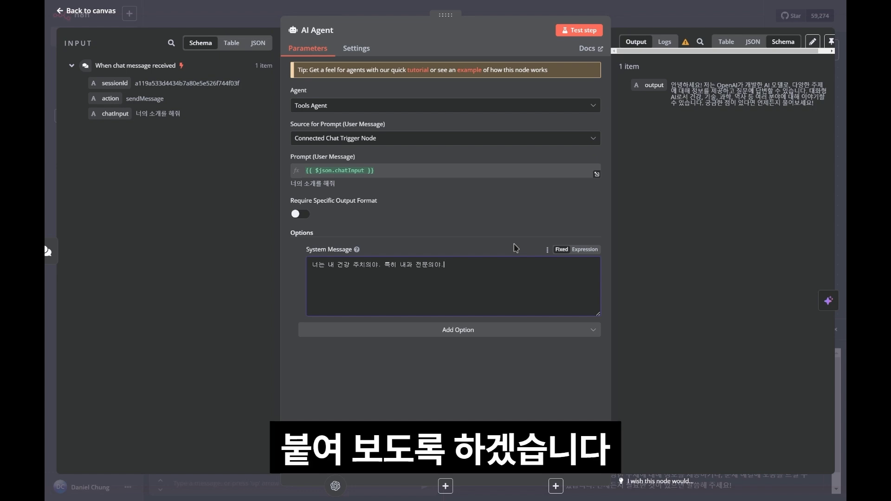
{"action": "left_click", "coordinate": [575, 36]}
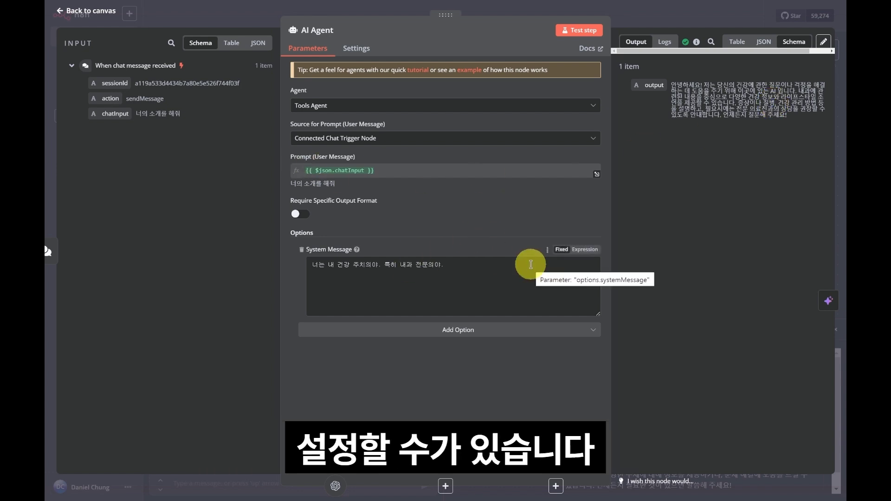
{"action": "key", "text": "Escape"}
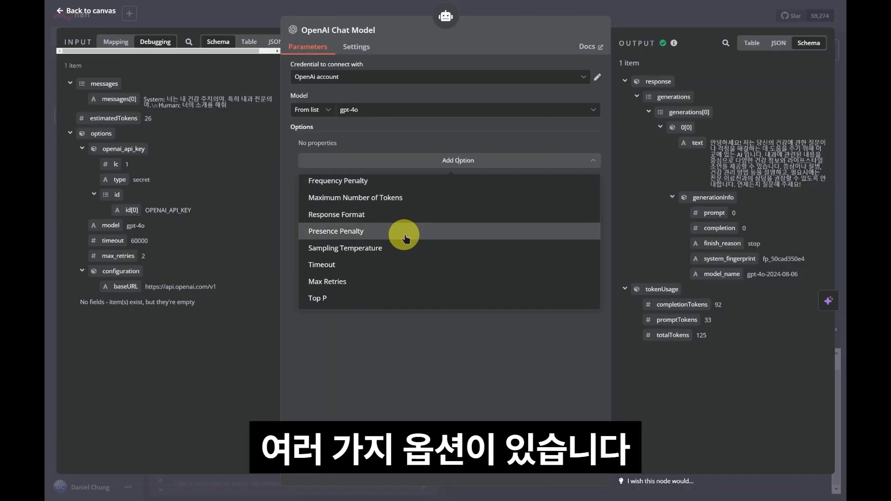
Look through the OpenAI Chat Model's additional options and return to the canvas
{"action": "scroll", "coordinate": [405, 235], "scroll_direction": "up", "scroll_amount": 1}
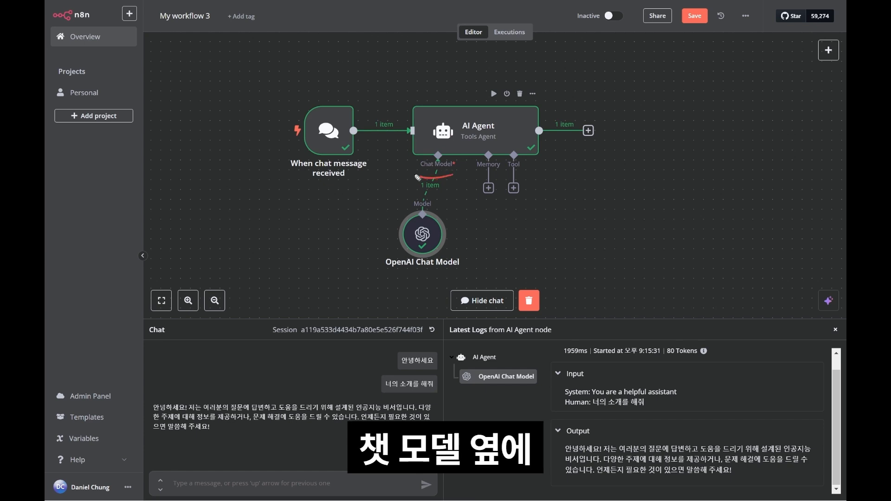
{"action": "mouse_move", "coordinate": [457, 153]}
{"action": "left_mouse_down"}
{"action": "mouse_move", "coordinate": [445, 176]}
{"action": "mouse_move", "coordinate": [483, 160]}
{"action": "mouse_move", "coordinate": [503, 166]}
{"action": "left_mouse_up"}
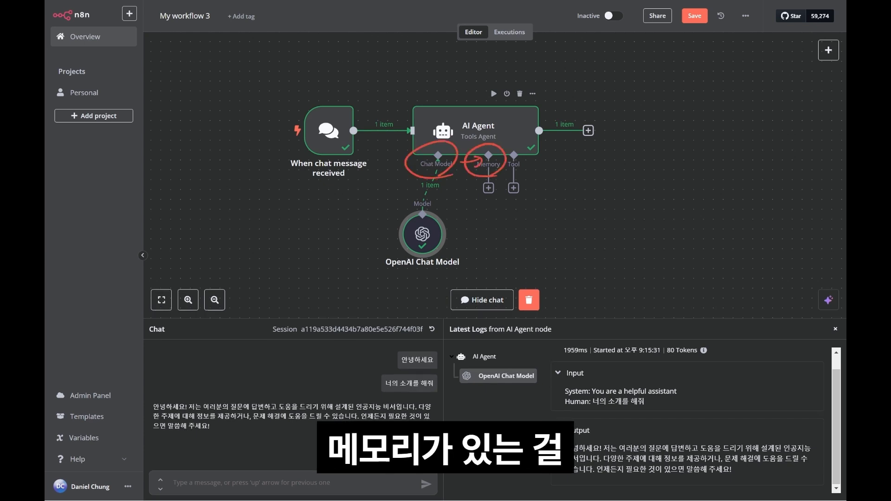
{"action": "key", "text": "Escape"}
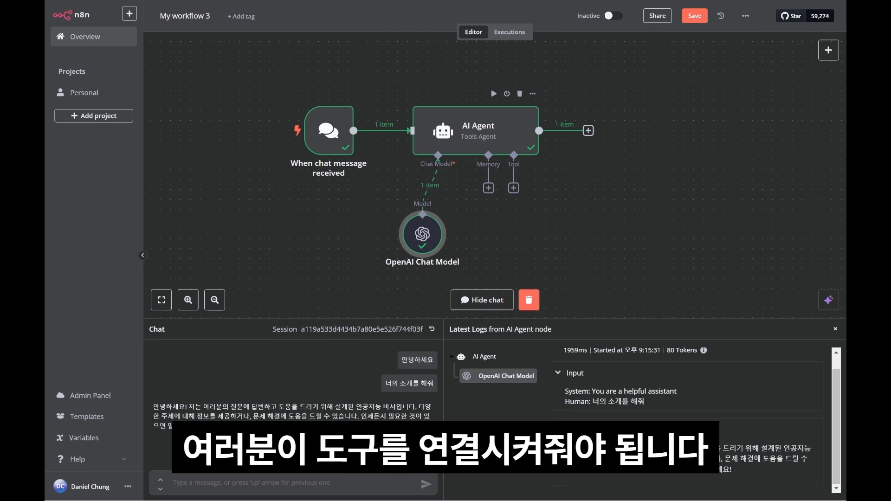
Attach Window Buffer Memory to the AI Agent's Memory connection, and examine its session key and context window length
{"action": "left_click", "coordinate": [489, 188]}
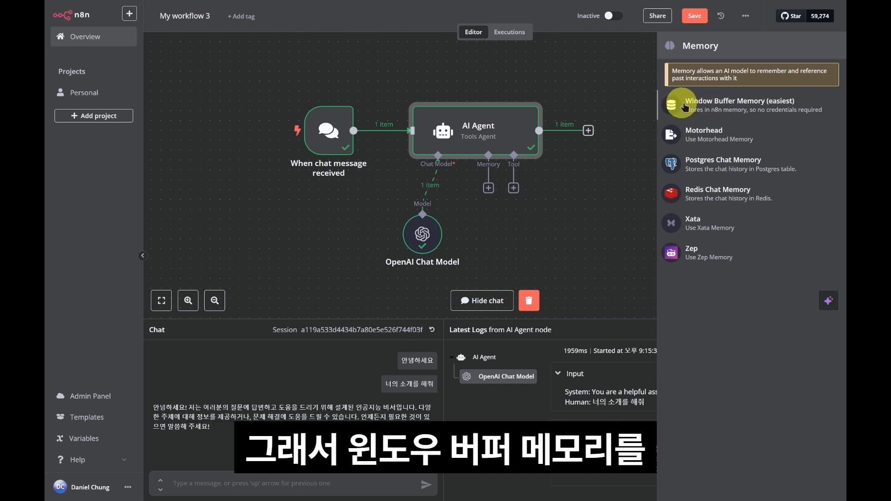
{"action": "left_click", "coordinate": [827, 108]}
{"action": "left_click", "coordinate": [727, 103]}
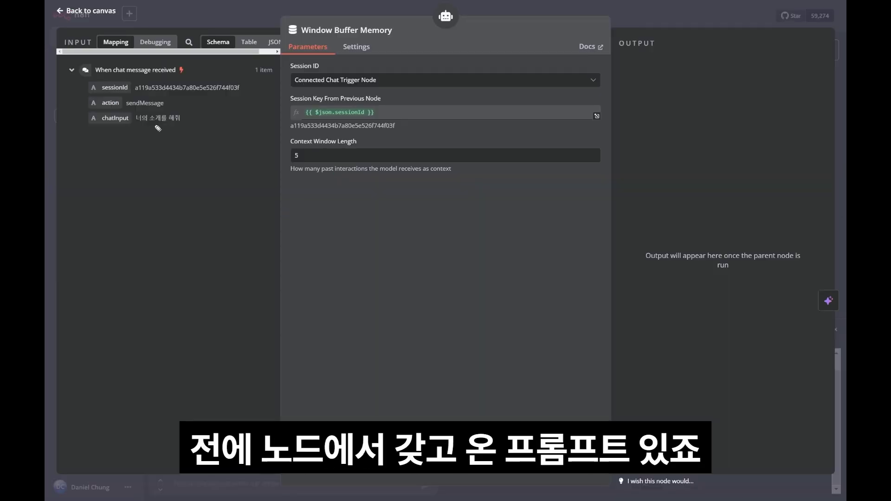
{"action": "mouse_move", "coordinate": [180, 112]}
{"action": "left_mouse_down"}
{"action": "mouse_move", "coordinate": [182, 122]}
{"action": "mouse_move", "coordinate": [211, 113]}
{"action": "mouse_move", "coordinate": [208, 92]}
{"action": "mouse_move", "coordinate": [216, 99]}
{"action": "mouse_move", "coordinate": [261, 87]}
{"action": "mouse_move", "coordinate": [288, 112]}
{"action": "mouse_move", "coordinate": [301, 107]}
{"action": "mouse_move", "coordinate": [291, 114]}
{"action": "left_mouse_up"}
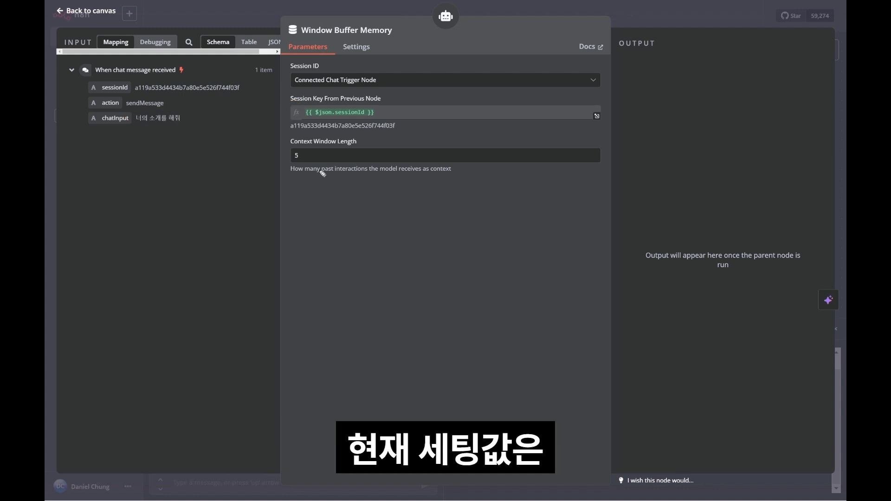
{"action": "mouse_move", "coordinate": [333, 190]}
{"action": "left_mouse_down"}
{"action": "mouse_move", "coordinate": [301, 131]}
{"action": "mouse_move", "coordinate": [324, 188]}
{"action": "left_mouse_up"}
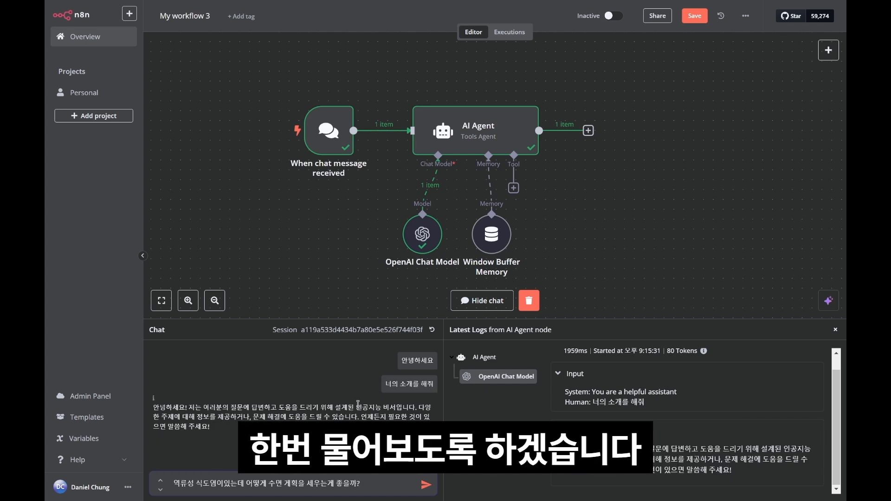
Send the chat question "역류성 식도염이있는데 어떻게 수면 계획을 세우는게 좋을까?" and review the reply and the second Window Buffer Memory log
{"action": "key", "text": "Return"}
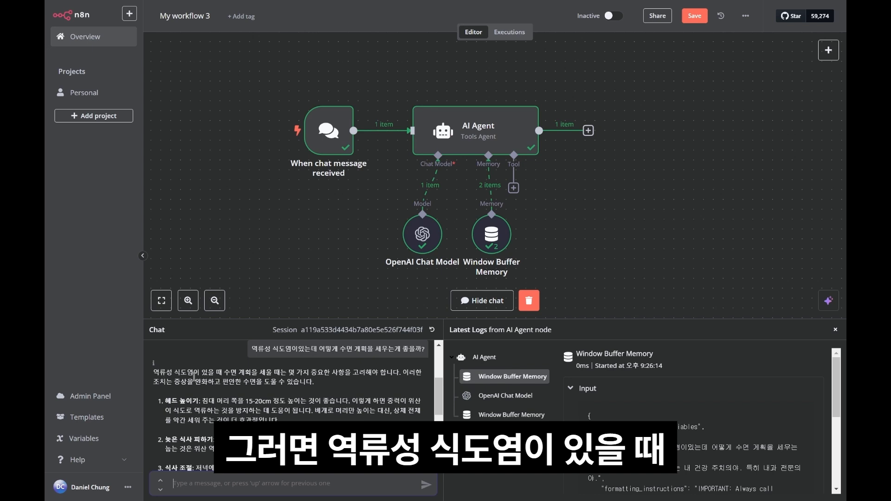
{"action": "scroll", "coordinate": [293, 378], "scroll_direction": "down", "scroll_amount": 8}
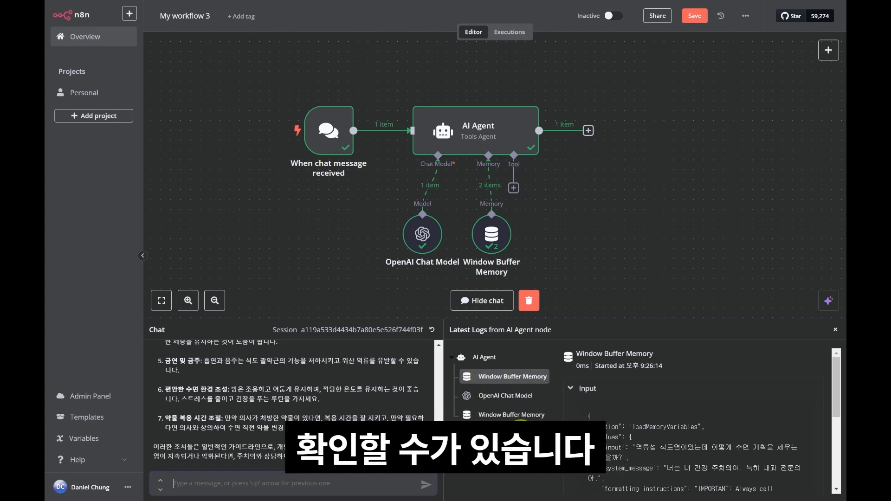
{"action": "left_click", "coordinate": [510, 414]}
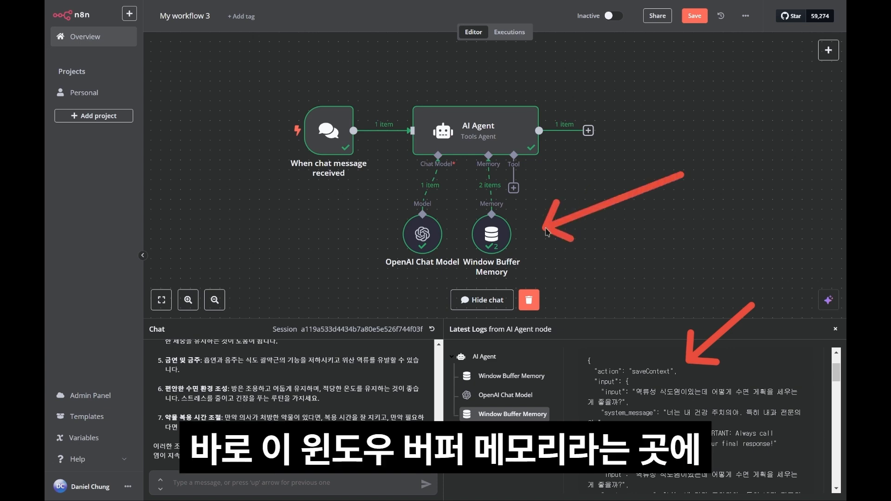
{"action": "scroll", "coordinate": [356, 407], "scroll_direction": "up", "scroll_amount": 10}
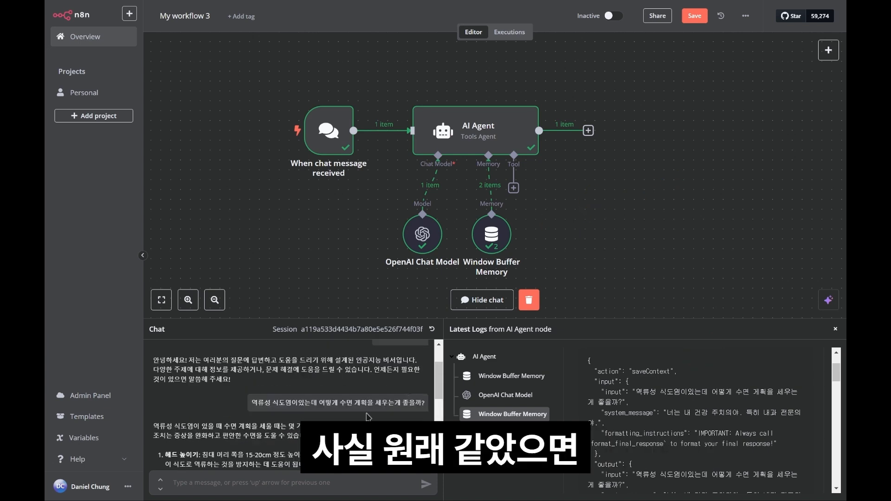
{"action": "scroll", "coordinate": [356, 407], "scroll_direction": "down", "scroll_amount": 1}
{"action": "scroll", "coordinate": [355, 407], "scroll_direction": "down", "scroll_amount": 1}
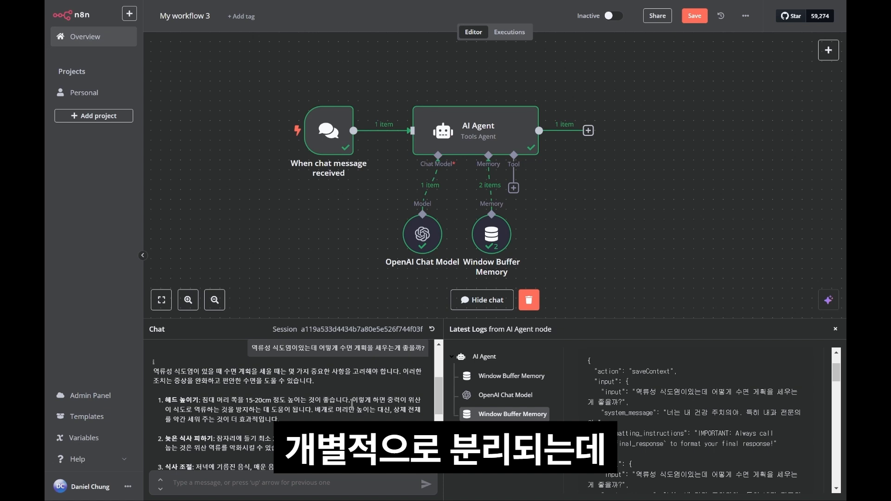
{"action": "scroll", "coordinate": [352, 404], "scroll_direction": "down", "scroll_amount": 4}
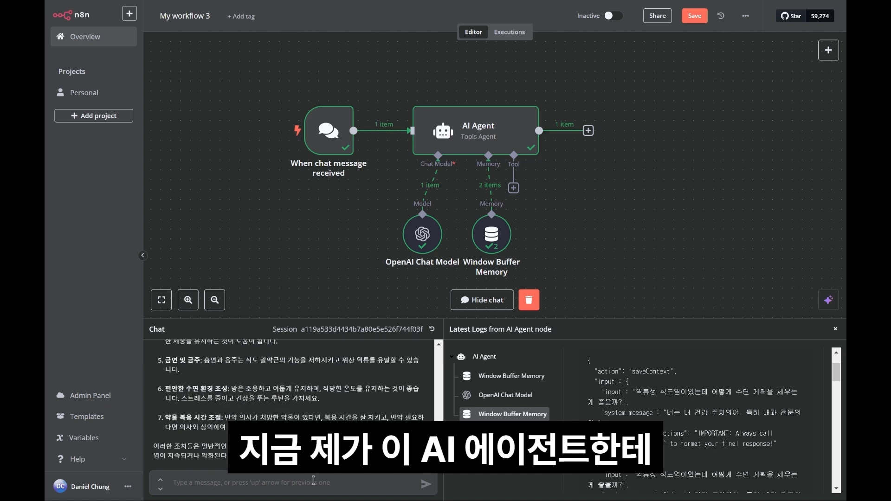
Test the agent's memory by asking "내가 방금 물어본 질환이 뭐야?" in the workflow chat
{"action": "type", "text": "내가 방금 물어본 질"}
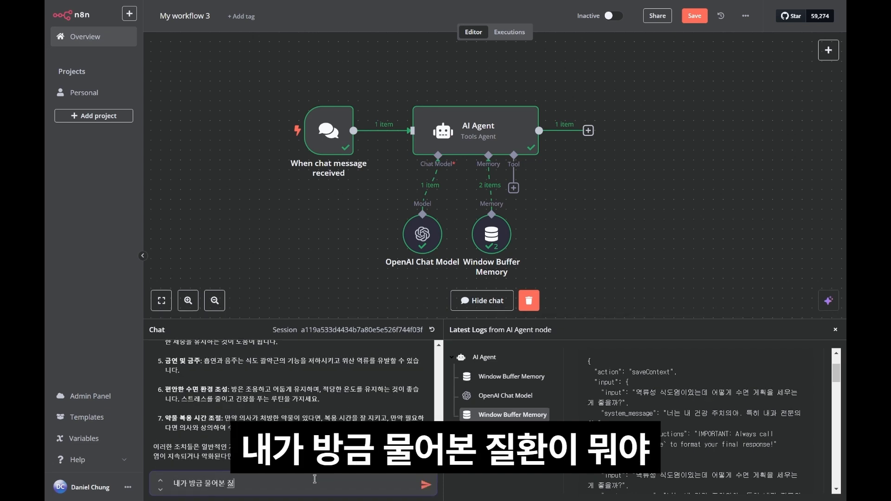
{"action": "type", "text": "환이 뭐야?"}
{"action": "key", "text": "Return"}
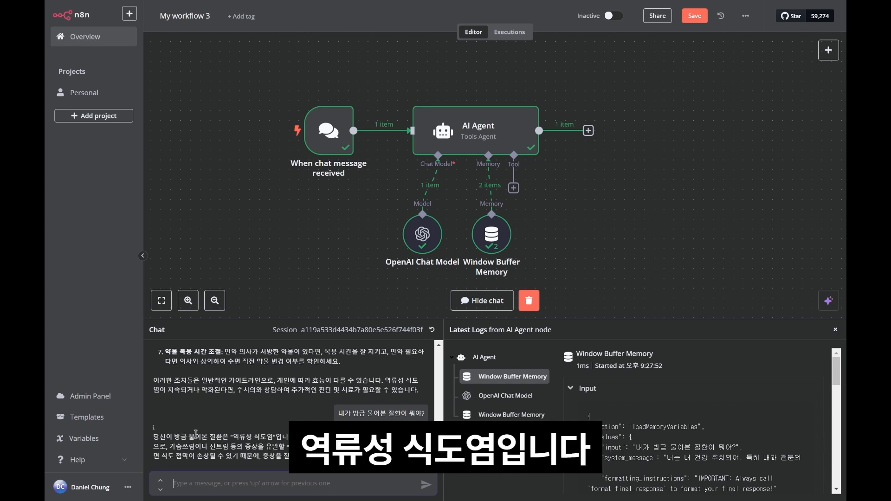
{"action": "type", "text": "#"}
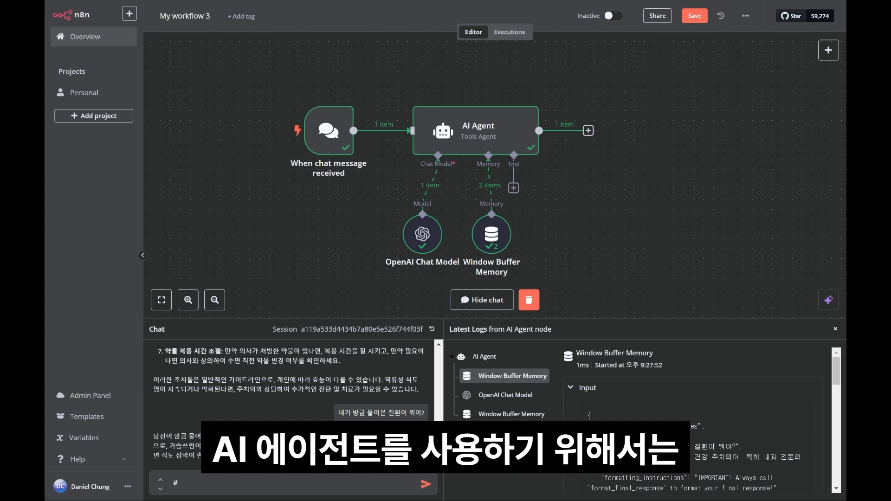
Look through the tools that can be attached to the AI Agent, including the vector stores and other tools
{"action": "mouse_move", "coordinate": [437, 281]}
{"action": "left_mouse_down"}
{"action": "mouse_move", "coordinate": [441, 206]}
{"action": "mouse_move", "coordinate": [417, 282]}
{"action": "left_mouse_up"}
{"action": "left_click_drag", "start_coordinate": [530, 280], "coordinate": [506, 285]}
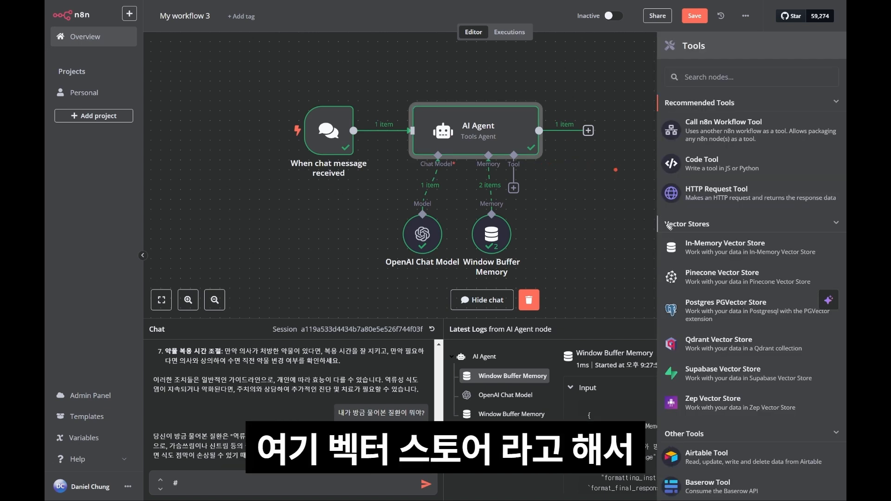
{"action": "mouse_move", "coordinate": [676, 215]}
{"action": "left_mouse_down"}
{"action": "mouse_move", "coordinate": [625, 402]}
{"action": "mouse_move", "coordinate": [664, 412]}
{"action": "left_mouse_up"}
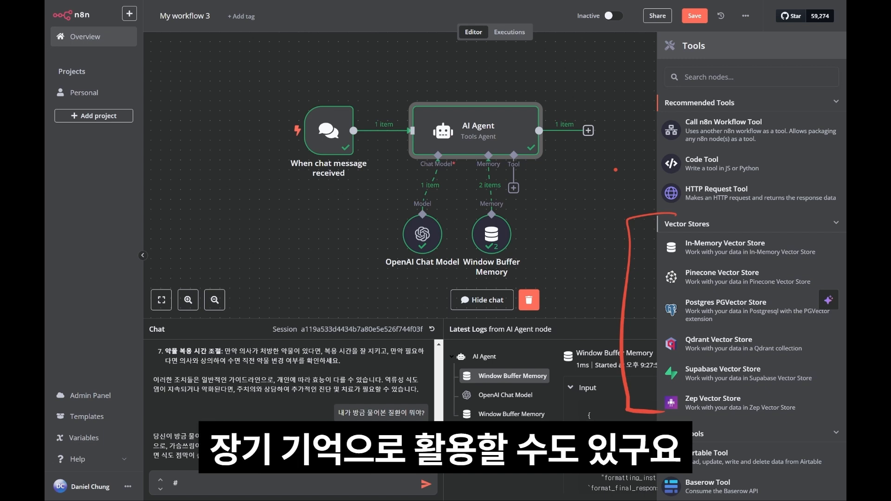
{"action": "scroll", "coordinate": [737, 259], "scroll_direction": "down", "scroll_amount": 5}
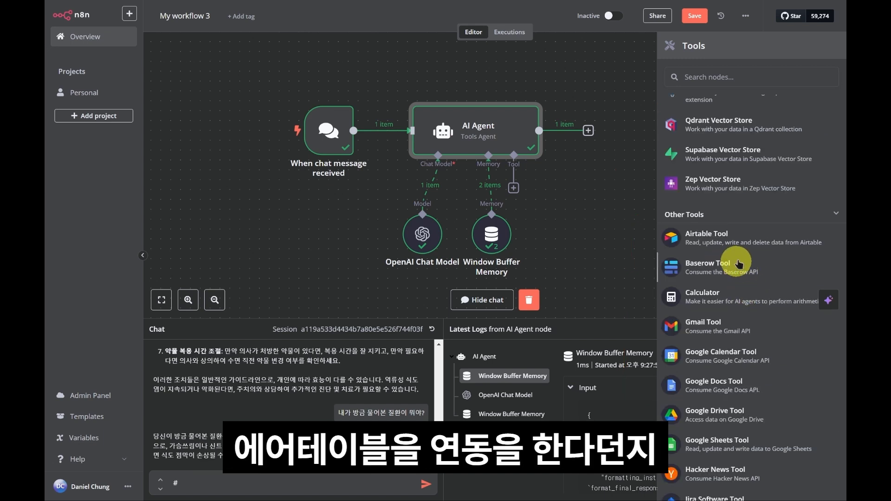
{"action": "scroll", "coordinate": [702, 236], "scroll_direction": "down", "scroll_amount": 2}
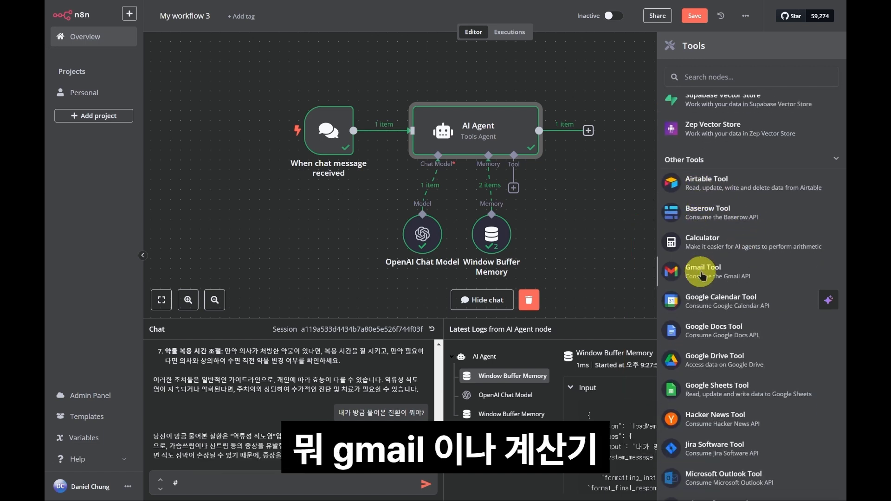
{"action": "scroll", "coordinate": [699, 232], "scroll_direction": "down", "scroll_amount": 1}
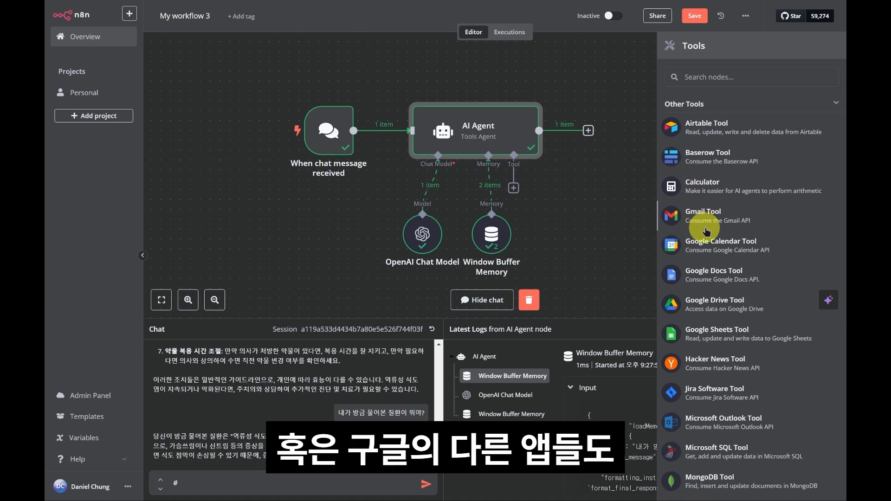
{"action": "scroll", "coordinate": [701, 230], "scroll_direction": "down", "scroll_amount": 2}
{"action": "scroll", "coordinate": [714, 291], "scroll_direction": "up", "scroll_amount": 9}
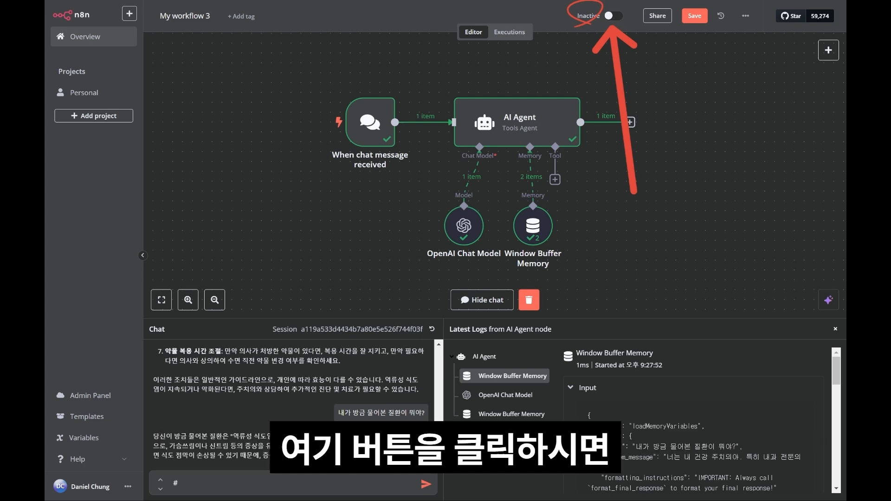
Activate the workflow and make the chat of the "When chat message received" trigger publicly available
{"action": "left_click", "coordinate": [614, 15]}
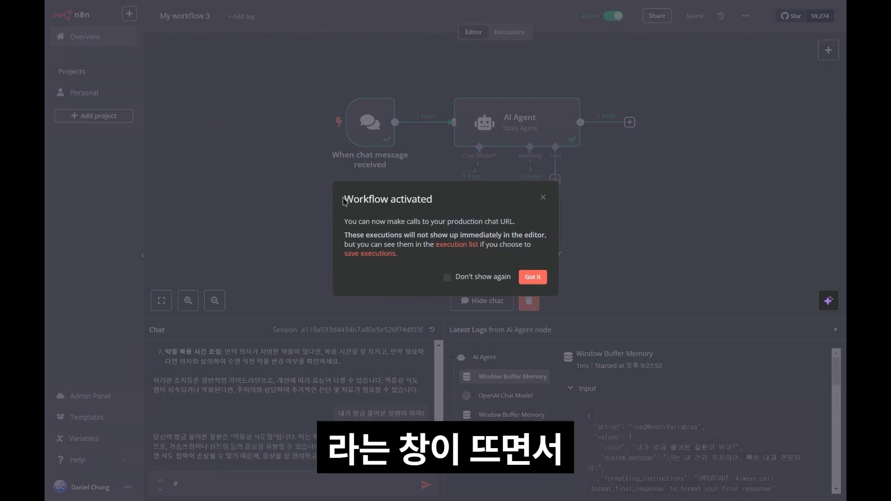
{"action": "left_click", "coordinate": [533, 277]}
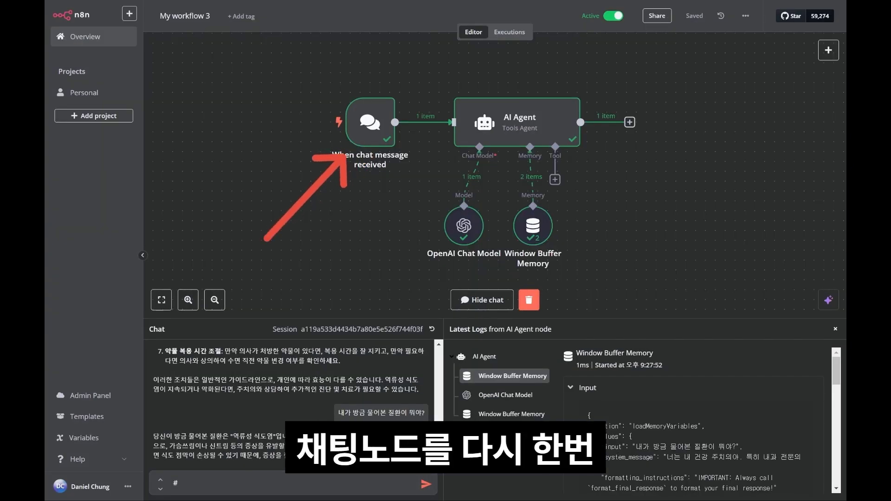
{"action": "double_click", "coordinate": [351, 150]}
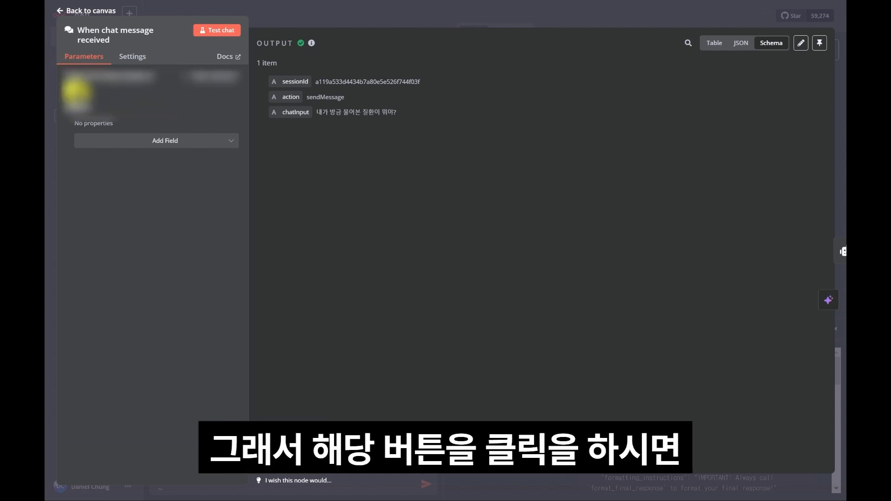
{"action": "left_click", "coordinate": [76, 88]}
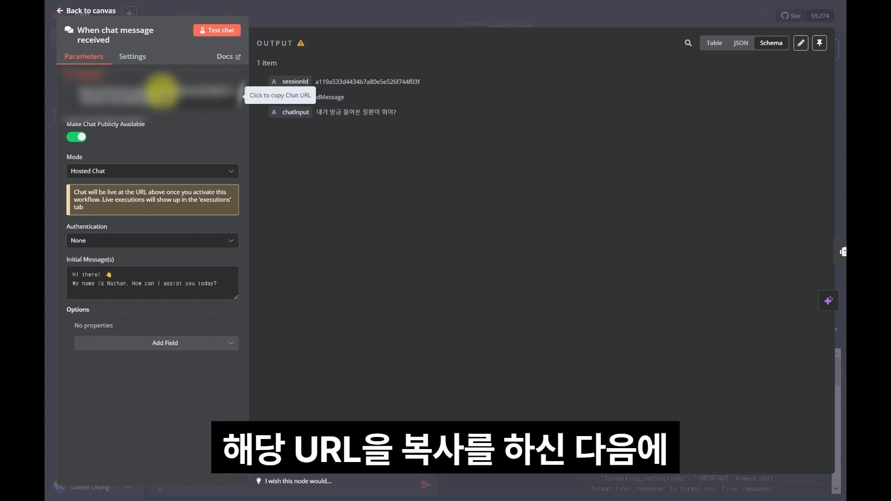
Open the hosted chat page from the trigger's copied chat URL and ask "내가 아까 물어봤던 질환이 뭐지?"
{"action": "left_click", "coordinate": [161, 91]}
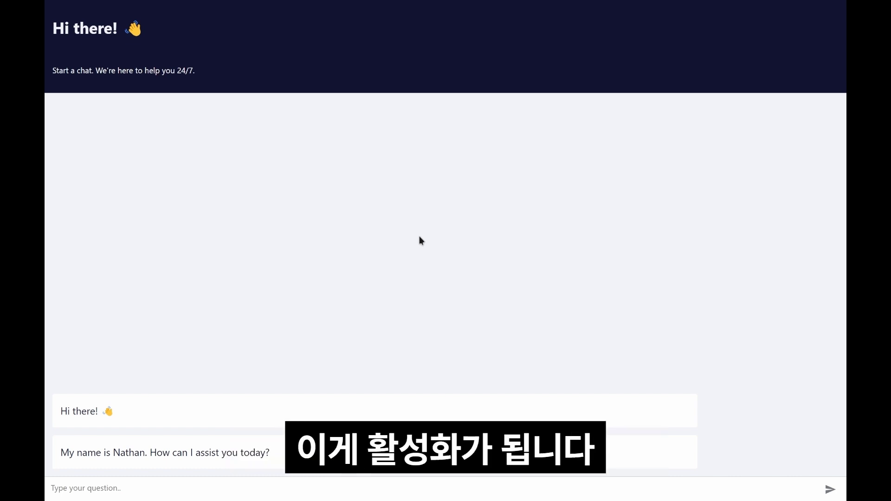
{"action": "type", "text": "ㄴ"}
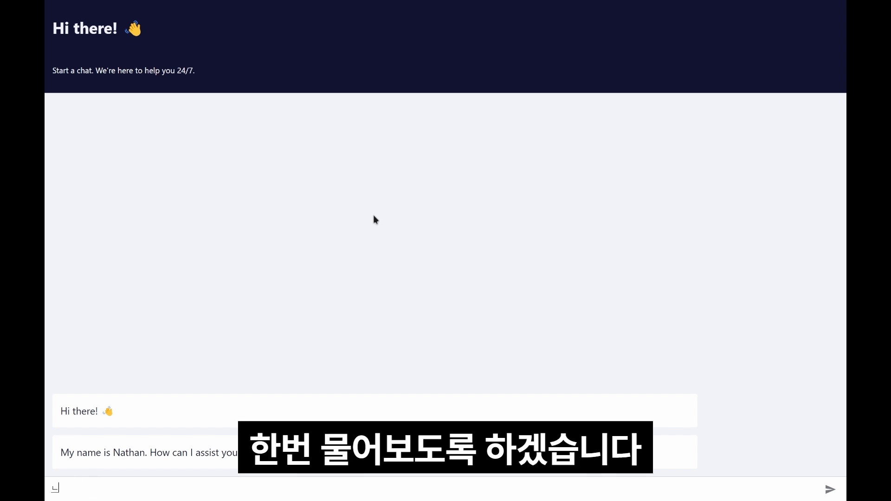
{"action": "type", "text": "ㅐ가 아까 물어봤던 질환이 뭐지?"}
{"action": "key", "text": "Return"}
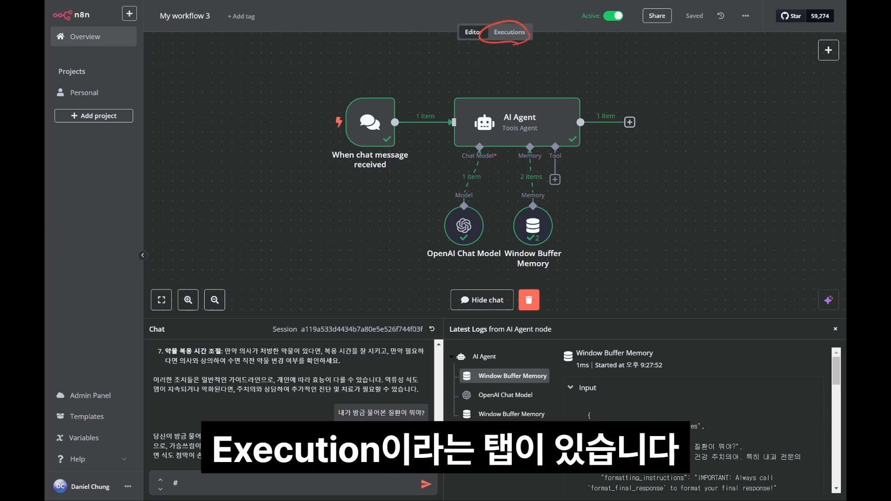
Examine the workflow's execution history, comparing the test executions with the most recent production execution
{"action": "left_click", "coordinate": [511, 32]}
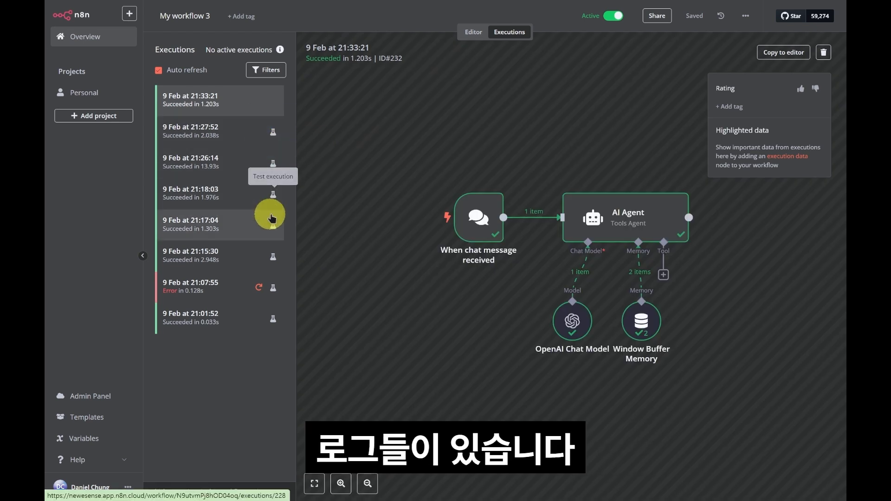
{"action": "left_click_drag", "start_coordinate": [351, 112], "coordinate": [297, 137]}
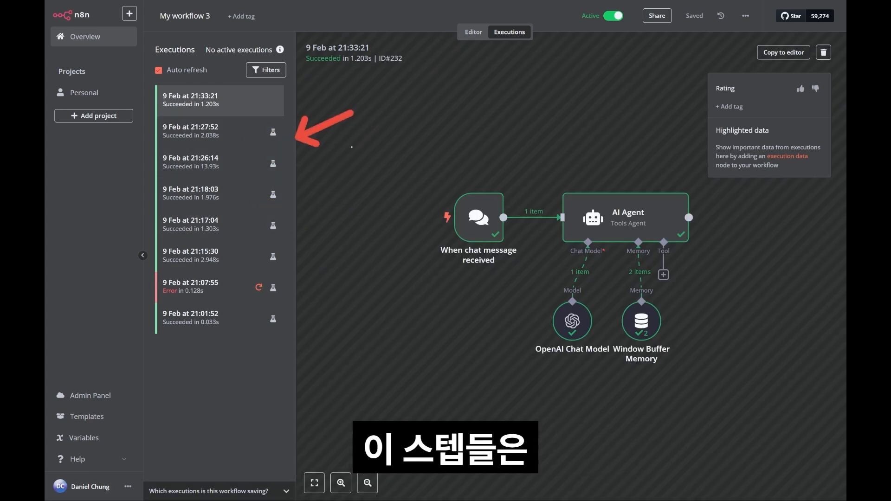
{"action": "left_click_drag", "start_coordinate": [367, 140], "coordinate": [303, 166]}
{"action": "mouse_move", "coordinate": [355, 181]}
{"action": "left_mouse_down"}
{"action": "mouse_move", "coordinate": [301, 208]}
{"action": "mouse_move", "coordinate": [292, 238]}
{"action": "mouse_move", "coordinate": [298, 273]}
{"action": "left_mouse_up"}
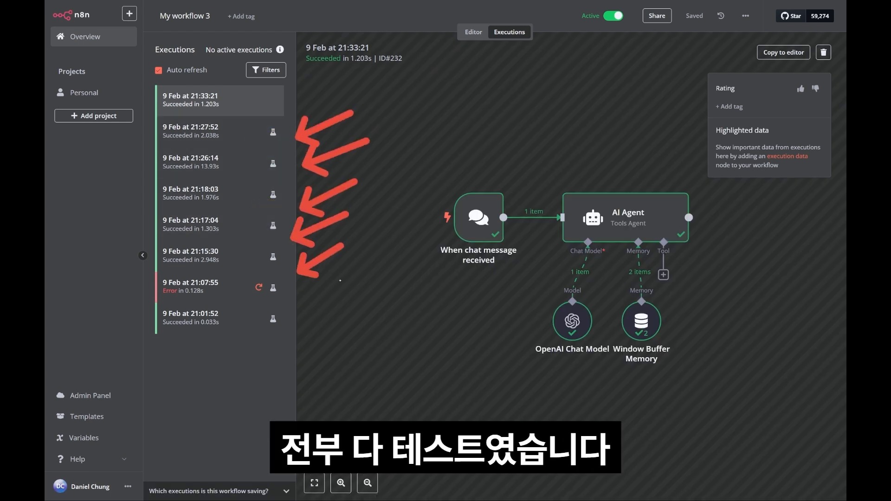
{"action": "left_click_drag", "start_coordinate": [353, 274], "coordinate": [310, 320]}
{"action": "key", "text": "Delete"}
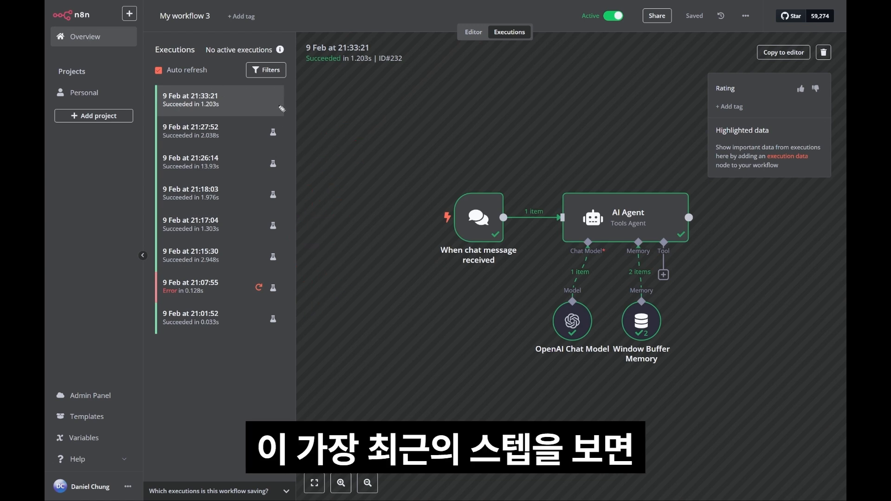
{"action": "left_click_drag", "start_coordinate": [280, 108], "coordinate": [257, 114]}
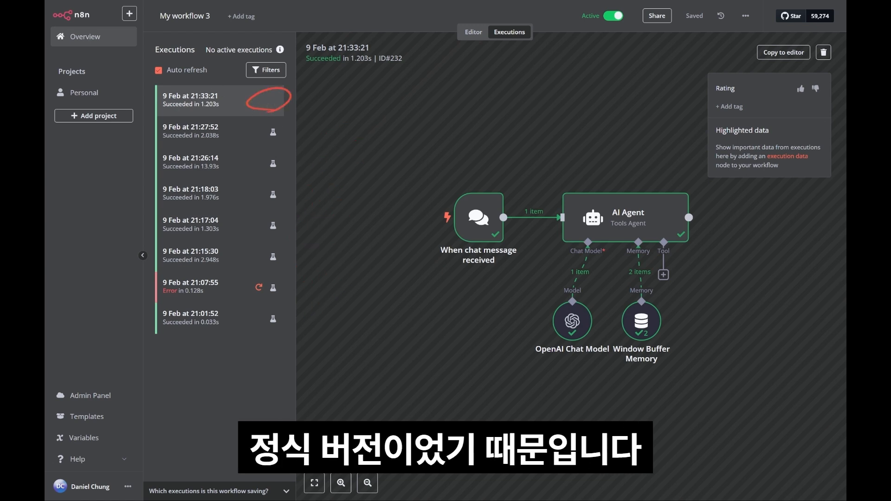